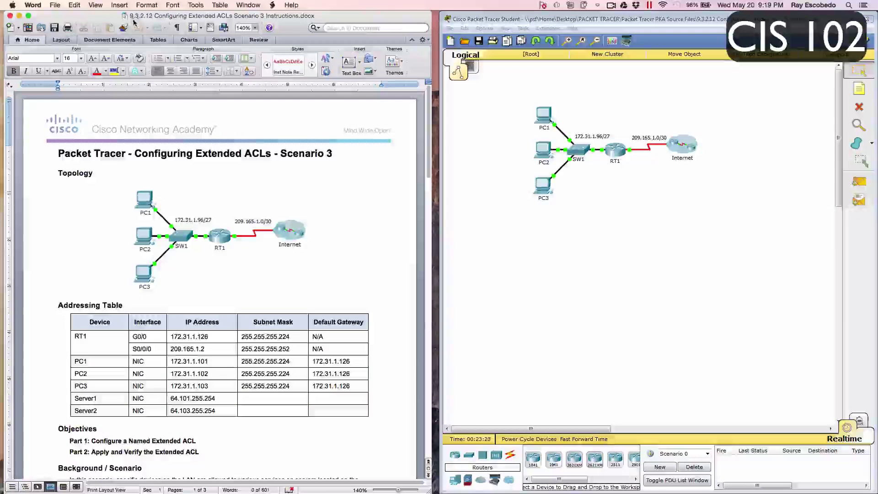
- Open RT1's CLI and enter privileged exec and global configuration mode with en and conf t
scroll(110, 193, "down", 1)
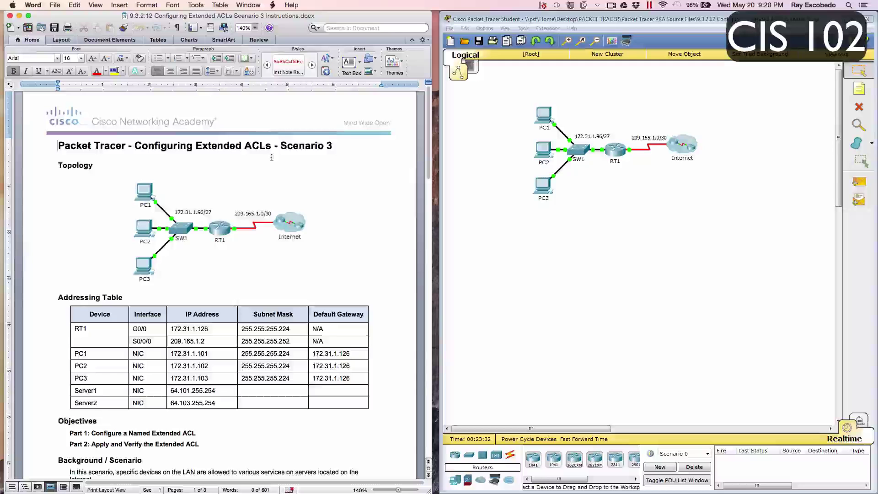
scroll(299, 165, "down", 10)
scroll(314, 179, "up", 6)
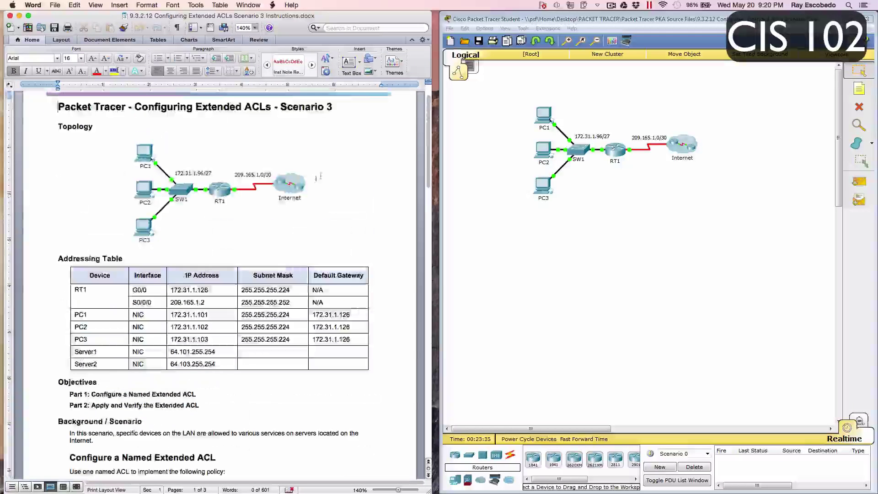
scroll(169, 274, "down", 1)
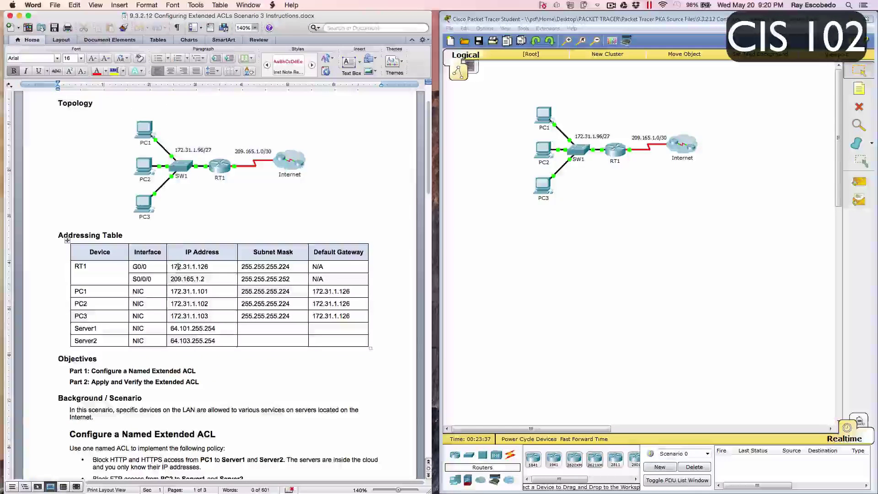
scroll(179, 315, "down", 3)
scroll(179, 316, "down", 9)
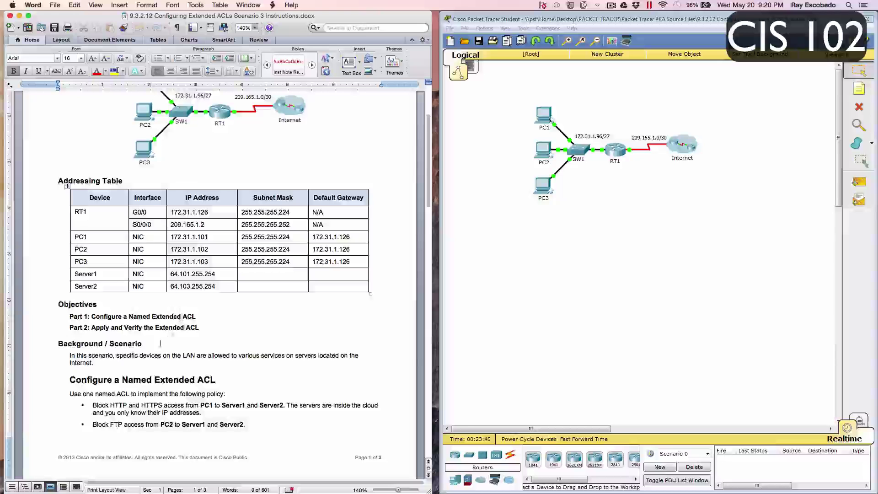
scroll(162, 339, "down", 4)
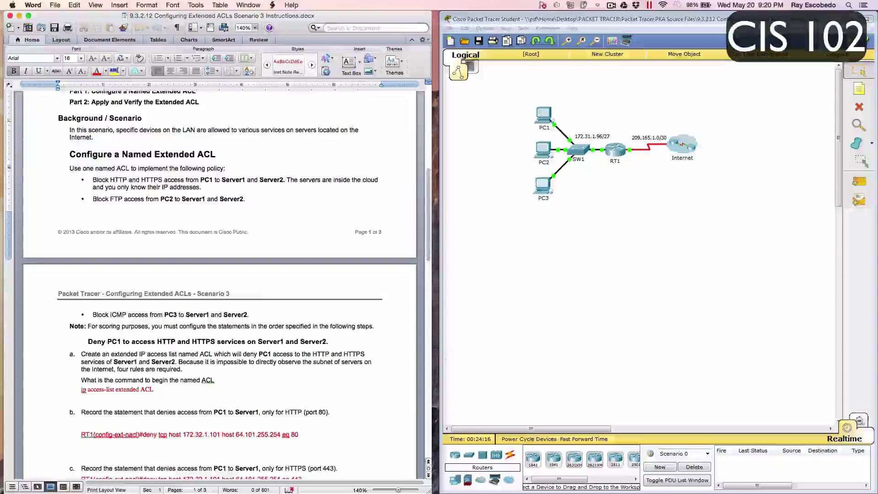
scroll(99, 365, "down", 2)
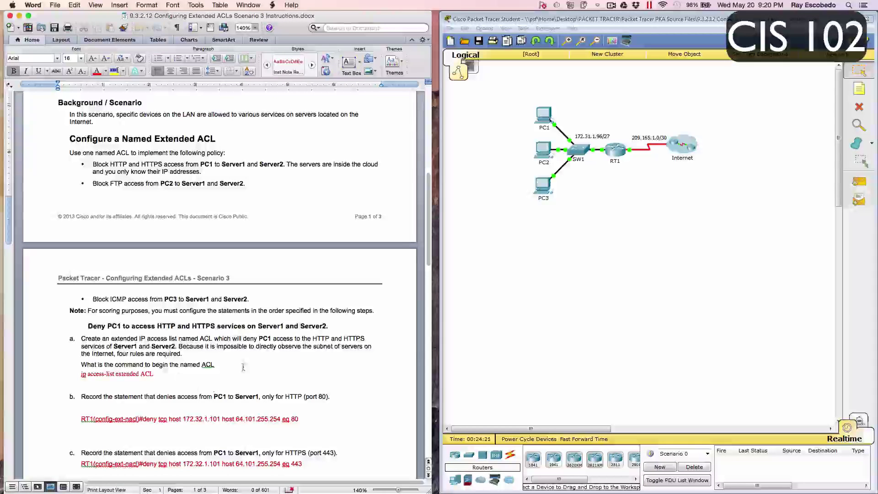
scroll(142, 366, "down", 1)
scroll(143, 366, "down", 2)
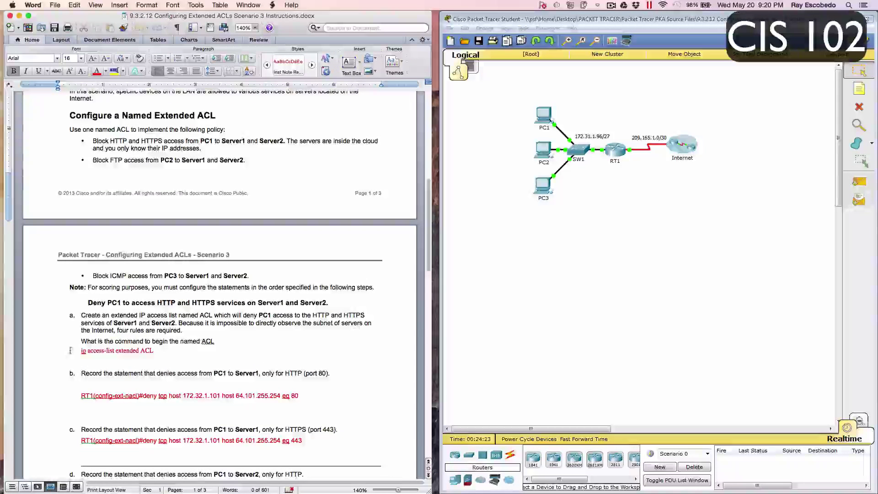
scroll(88, 356, "down", 3)
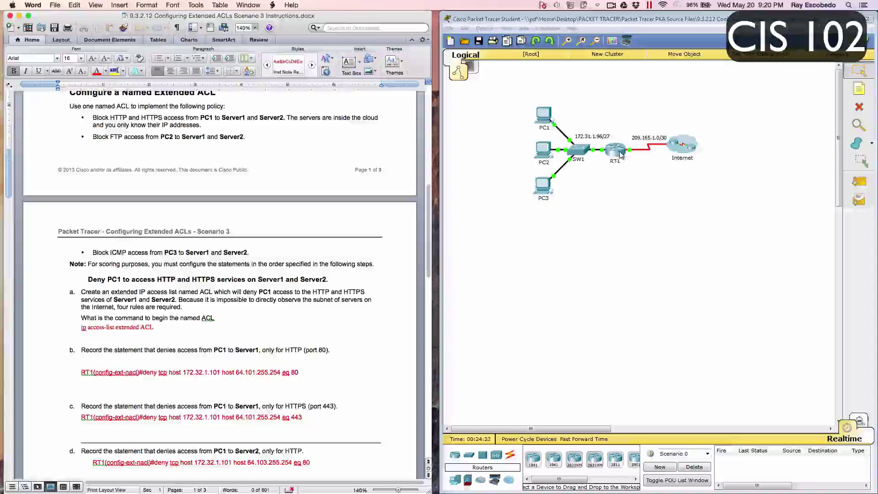
left_click(621, 154)
left_click(367, 144)
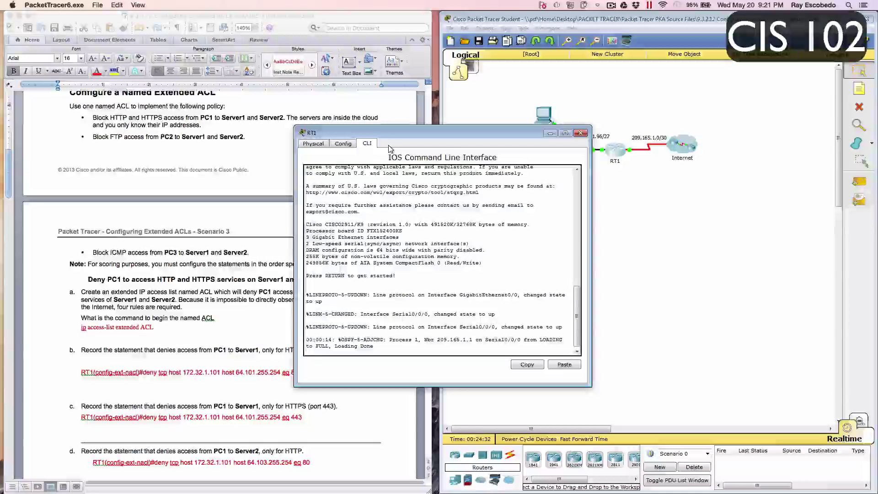
key("Return")
type("en")
key("Return")
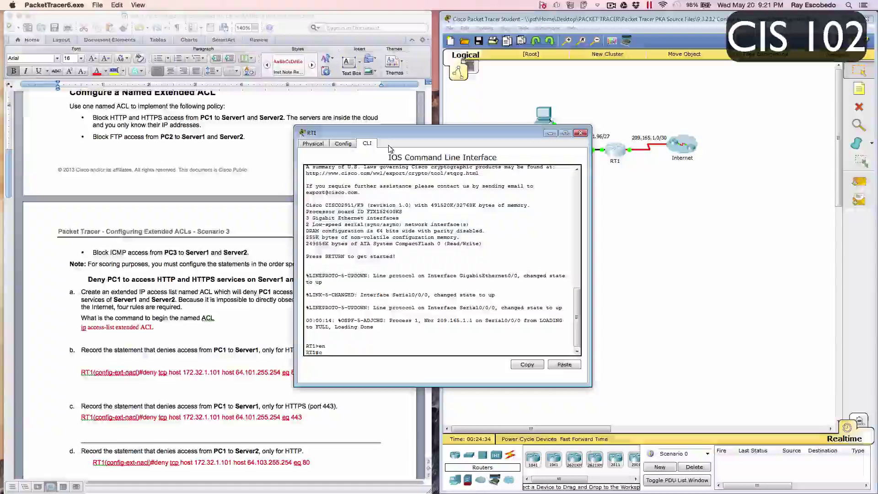
type("conf t")
key("Return")
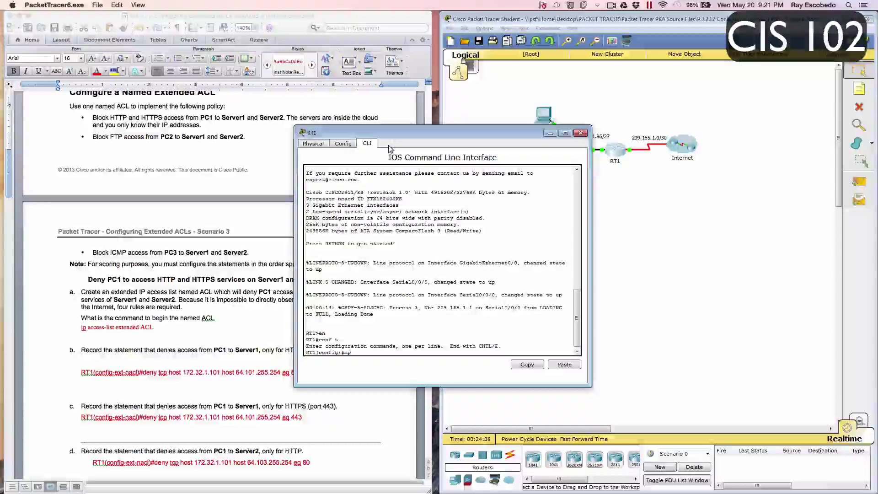
- Create the named extended access list ACL with ip access-list extend ACL
type("ip acce")
key("BackSpace")
type("ss-")
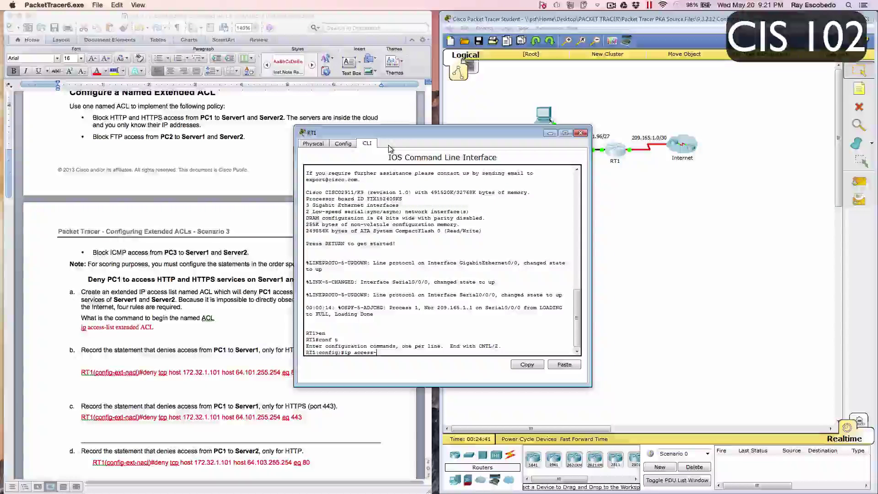
type("list ")
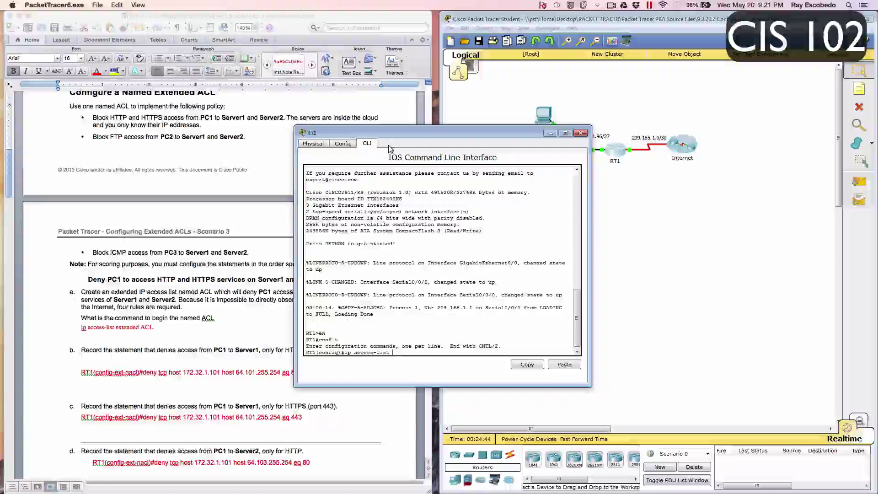
type("extend A")
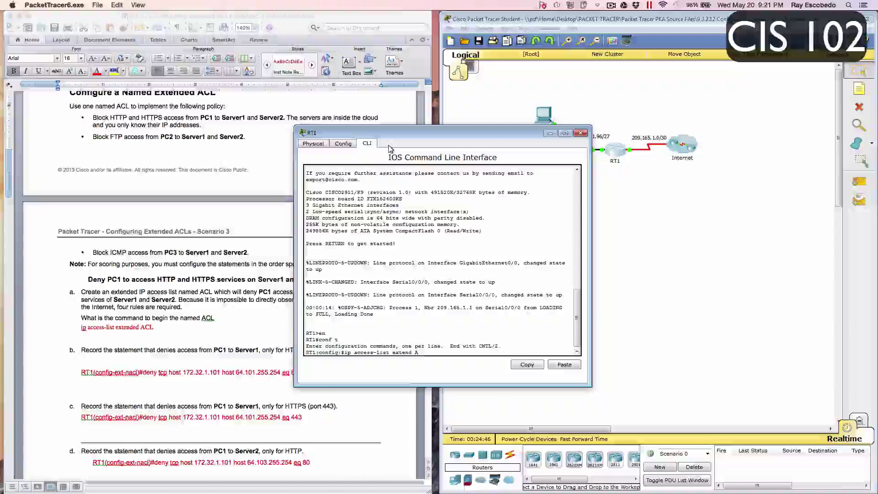
type("CL")
key("Return")
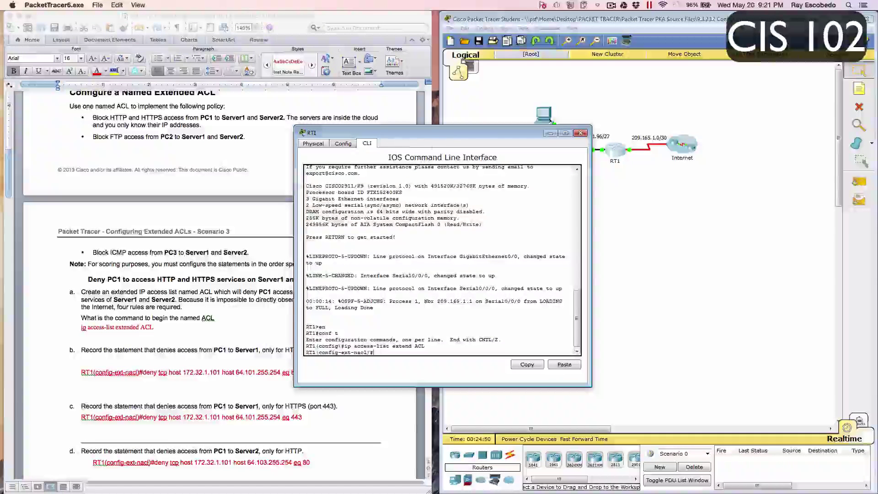
- Set the CLI font size to 15 in Preferences and apply it
left_click(496, 29)
left_click(499, 37)
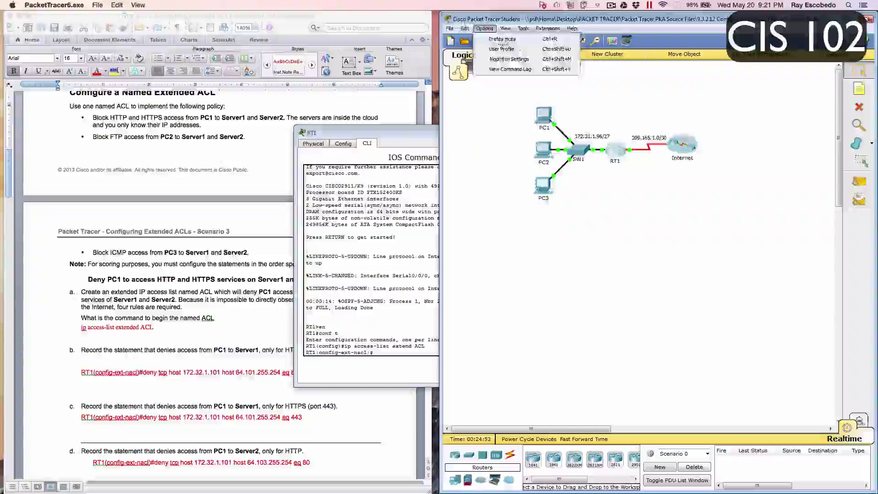
left_click(620, 123)
left_click(737, 149)
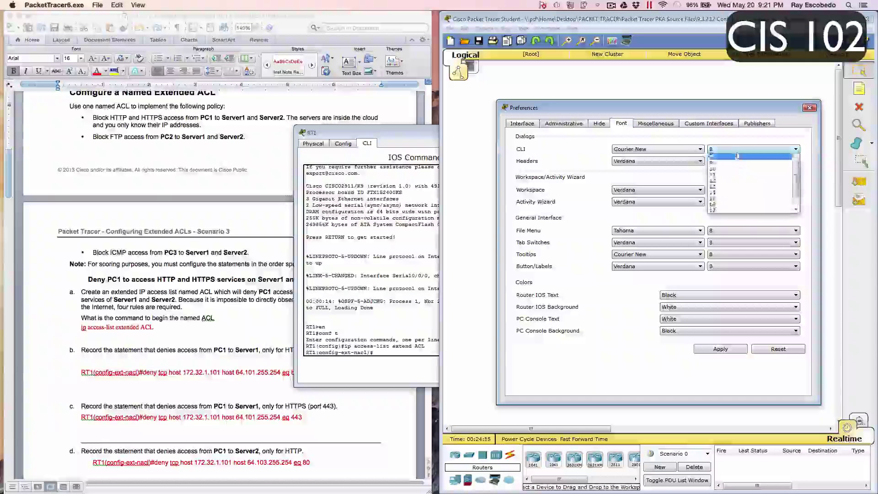
left_click(735, 200)
left_click(733, 348)
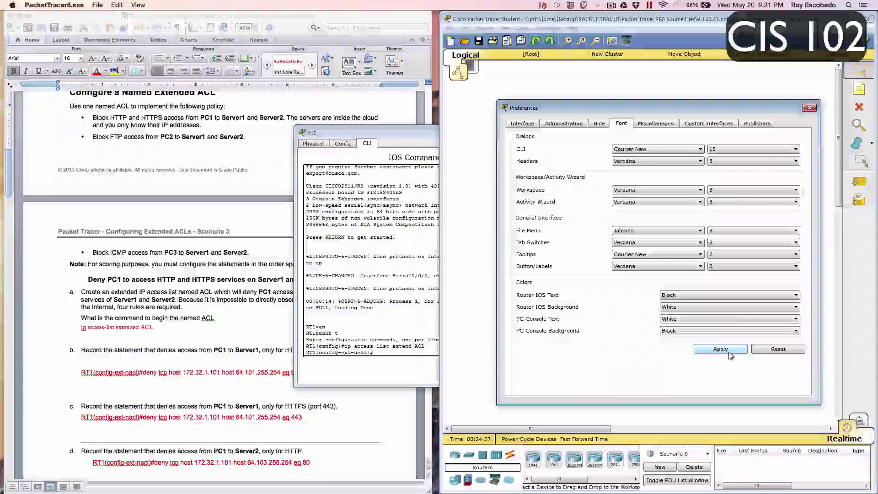
- Close Preferences, then reopen RT1's CLI window, widened and moved to the right
left_click(810, 108)
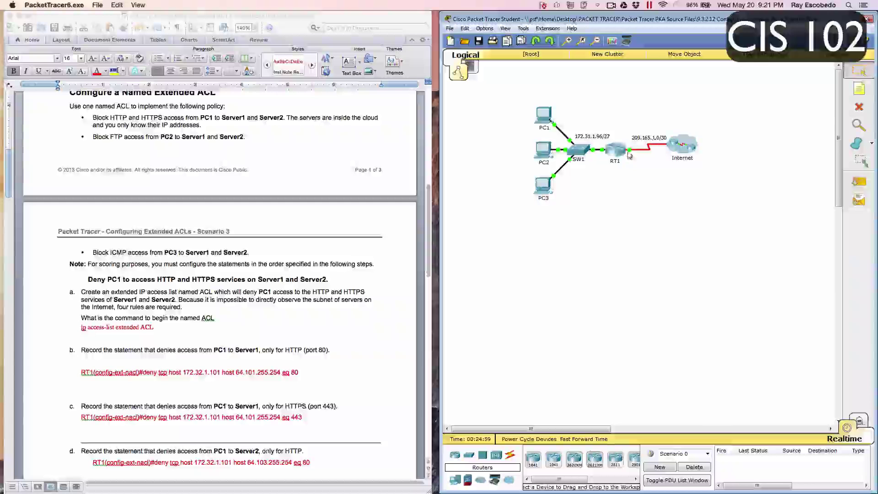
left_click(626, 154)
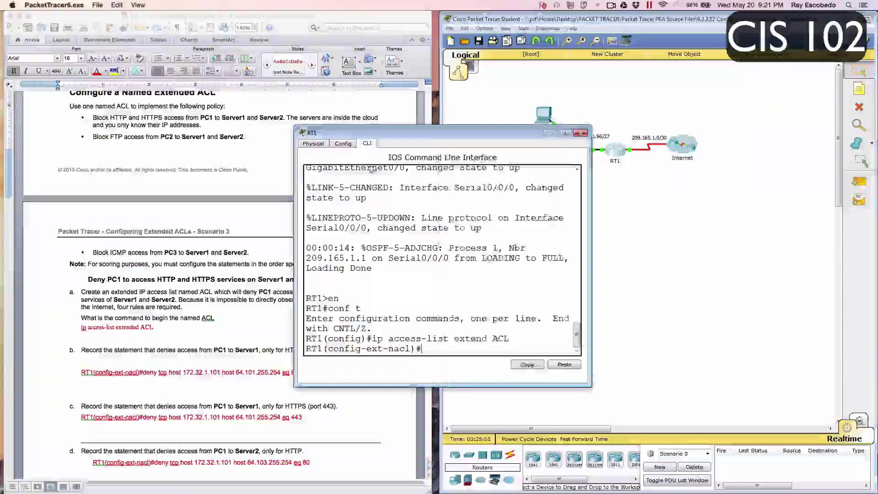
left_click_drag(591, 385, 661, 385)
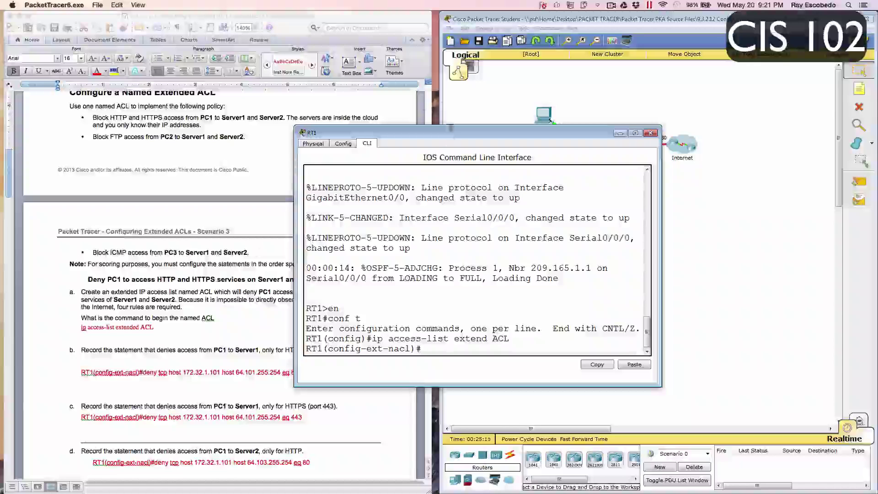
left_click_drag(455, 137, 600, 139)
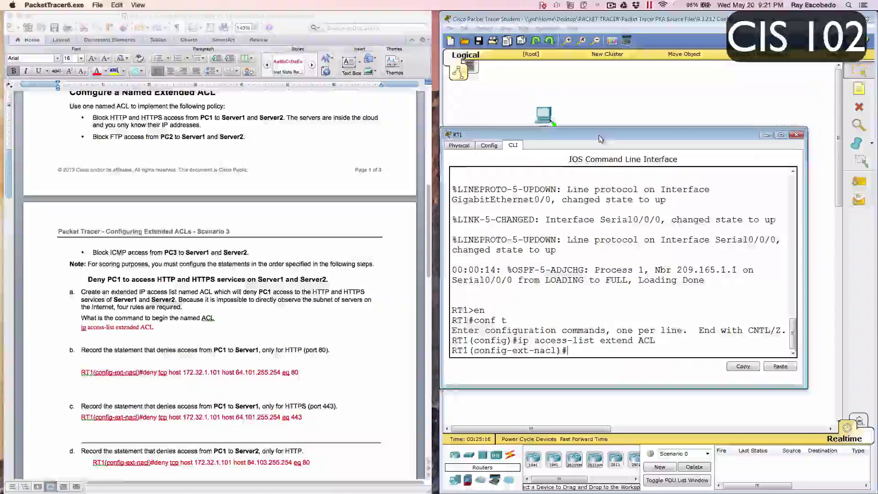
scroll(220, 275, "down", 3)
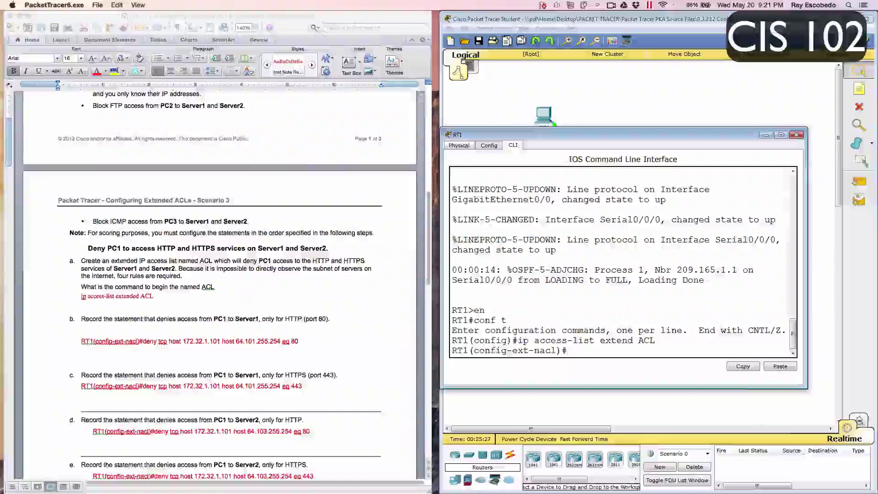
- Add the rule deny tcp host 172.32.1.101 host 64.101.255.254 eq 80 to ACL
type("deny")
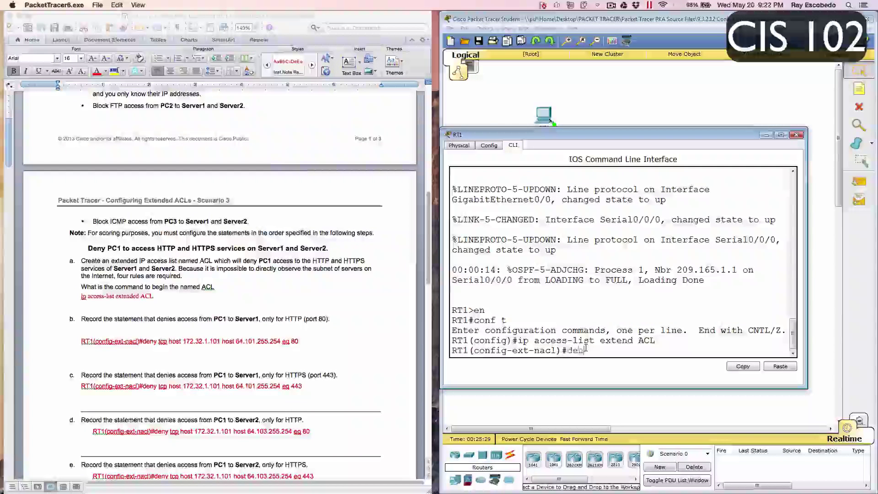
type(" tcp host 17")
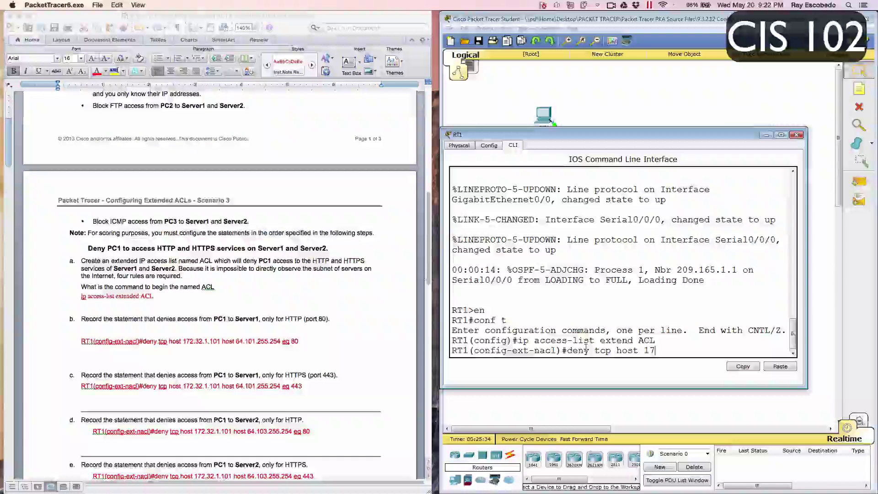
type("2.")
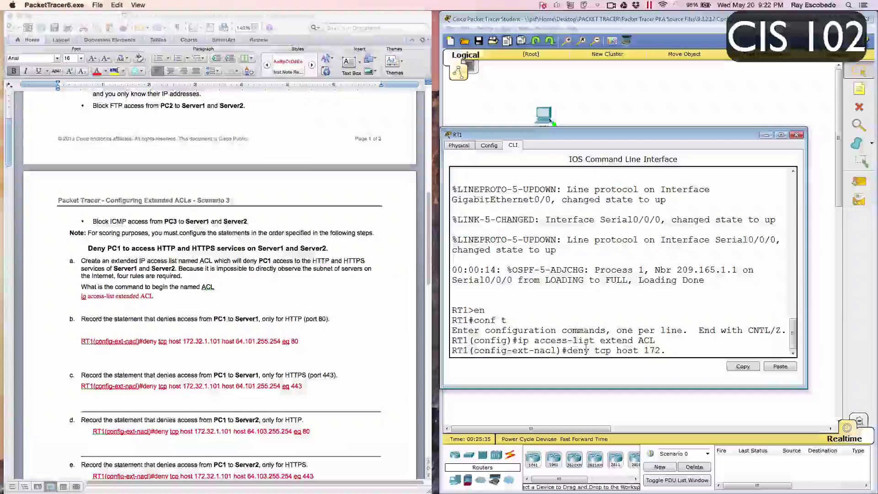
type("32.1")
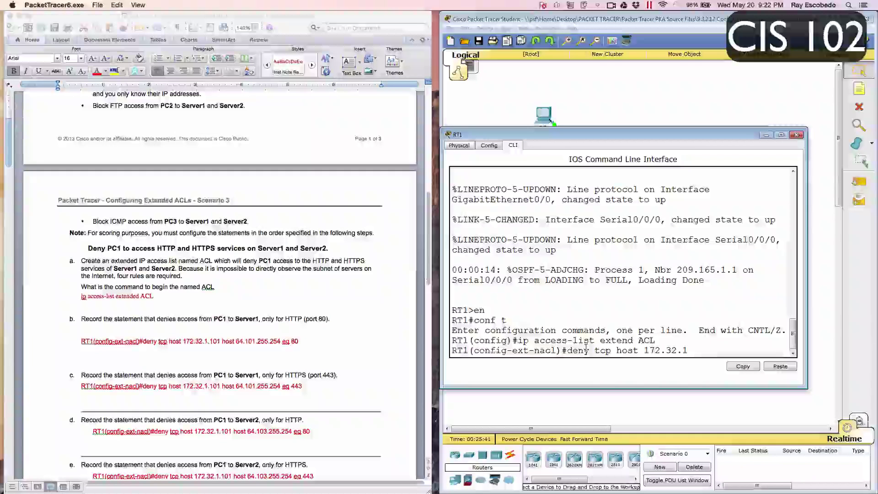
type(".101 ")
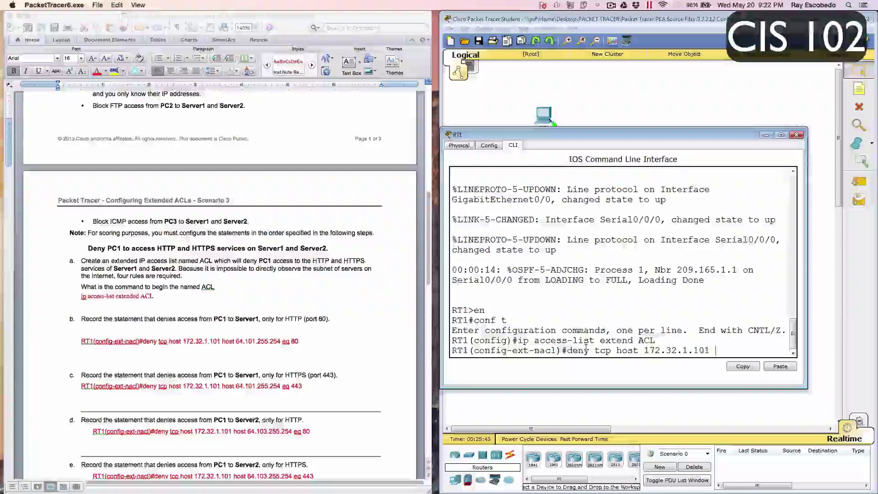
type("host")
type(" 6")
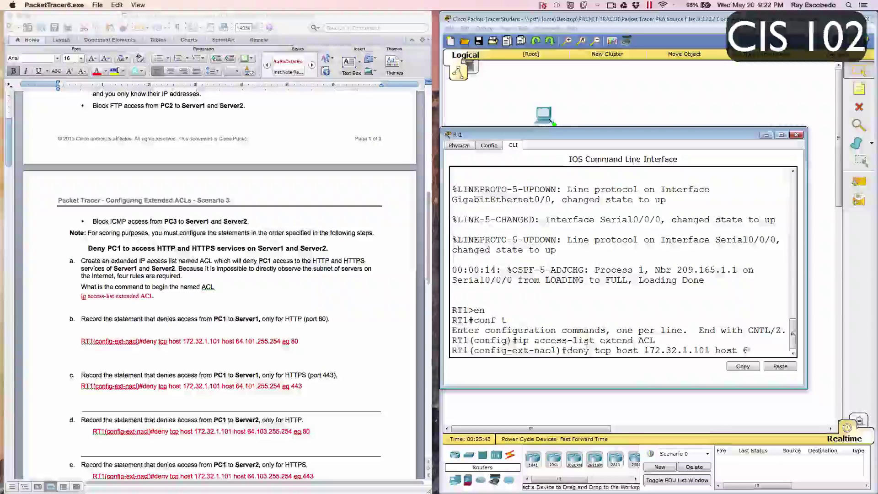
type("4.2")
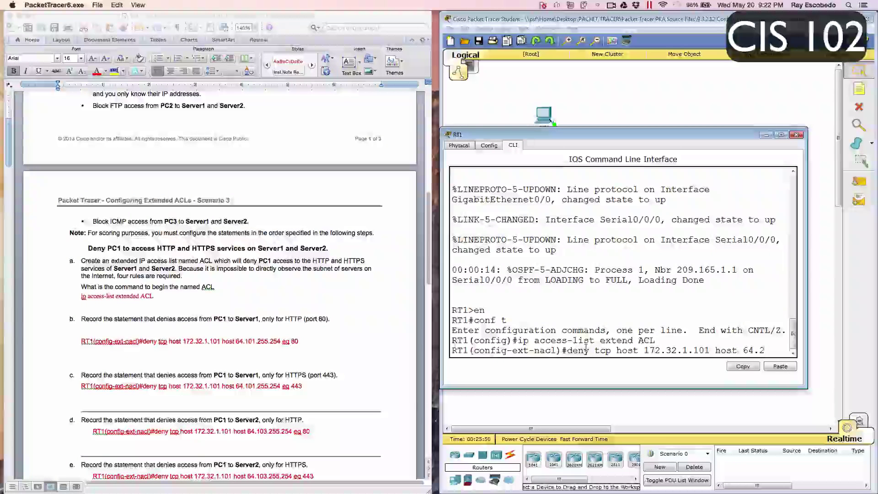
type("55.254.")
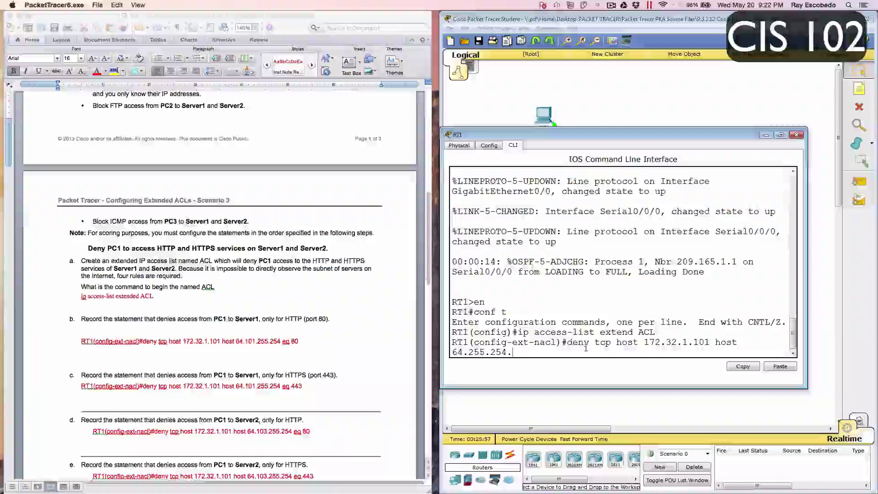
key("BackSpace")
key("BackSpace")
key("BackSpace")
key("BackSpace")
key("BackSpace")
key("BackSpace")
key("BackSpace")
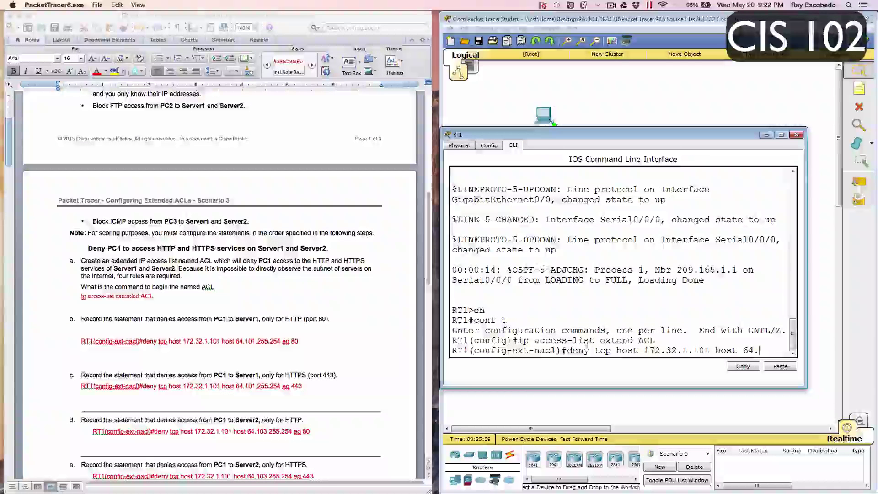
type("101")
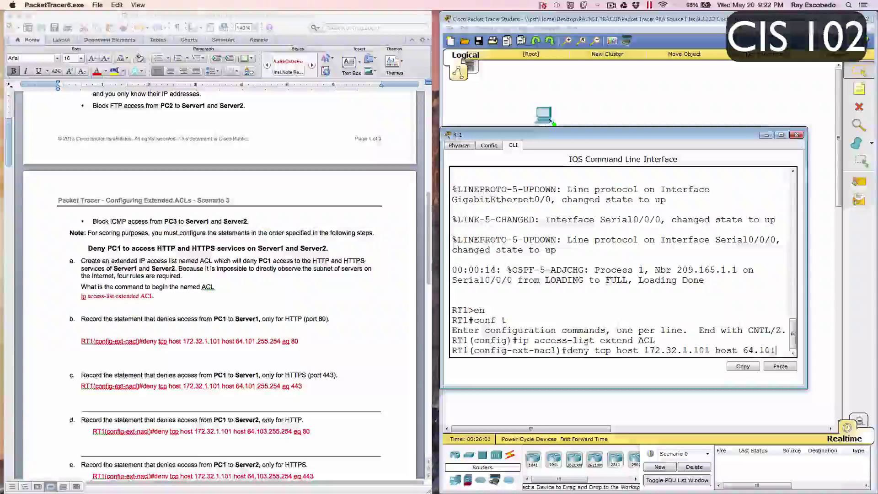
type(".1")
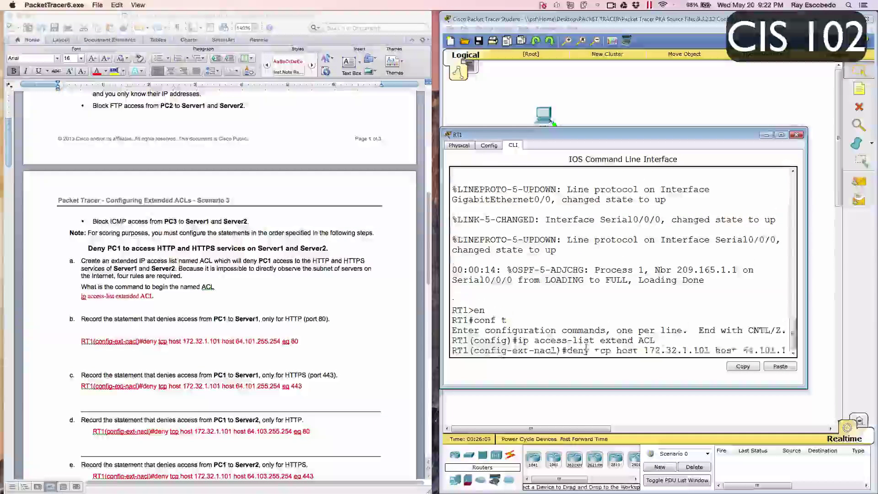
key("BackSpace")
type("255.254 ")
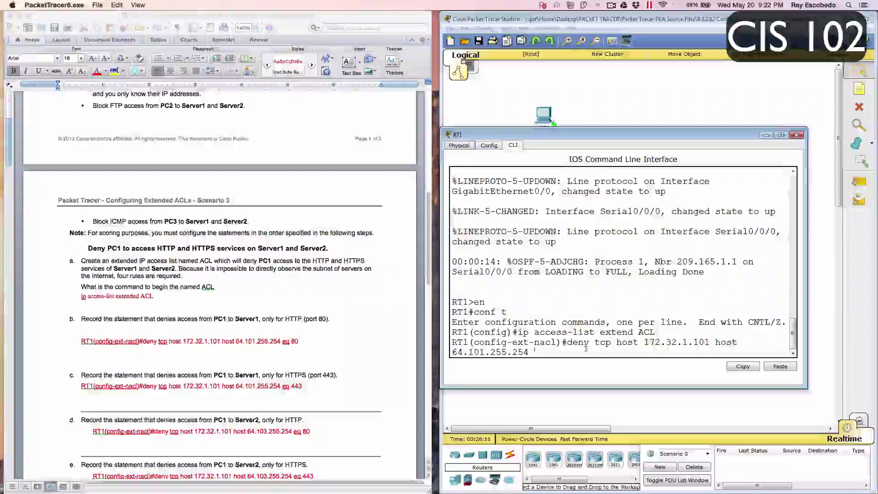
type("eq ")
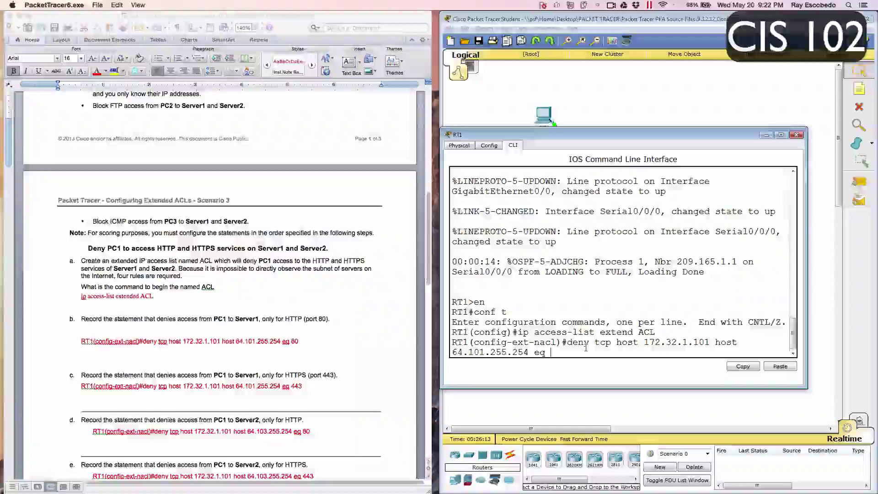
type("80")
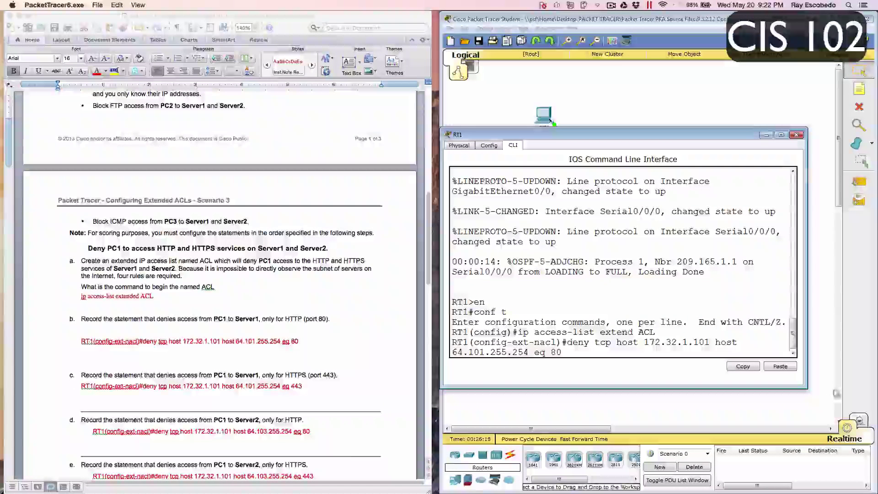
left_click_drag(808, 361, 874, 362)
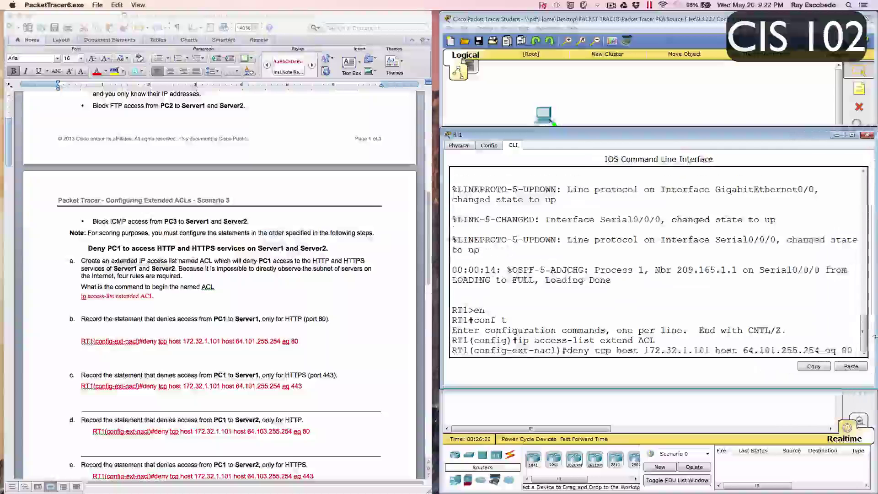
left_click_drag(743, 139, 727, 125)
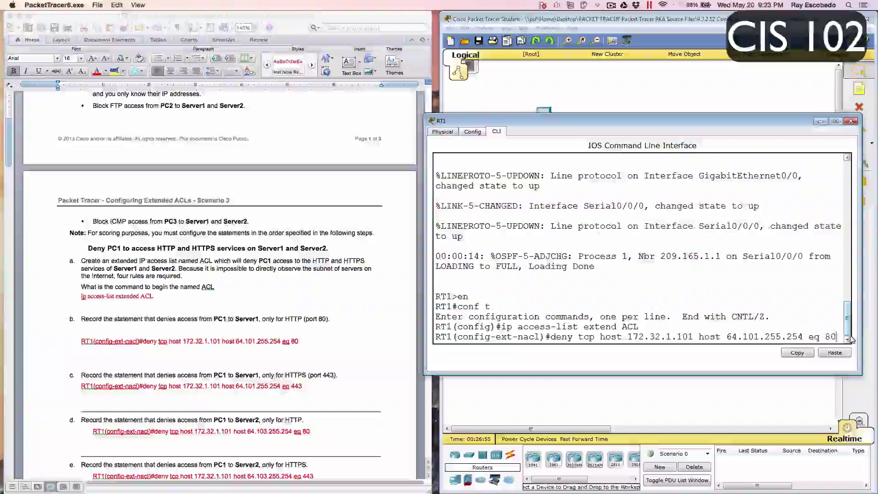
key("Return")
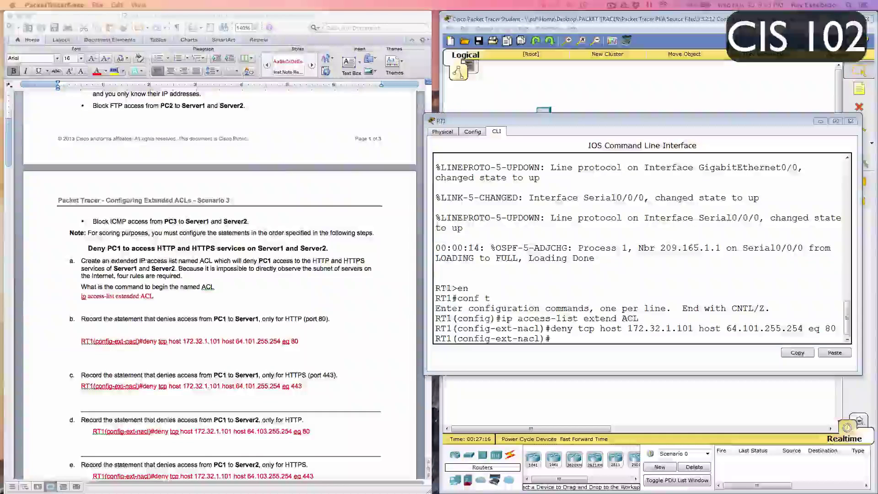
- Recall the port 80 rule and change it to deny TCP 172.32.1.101 to 64.101.255.254 on port 443
left_click(575, 339)
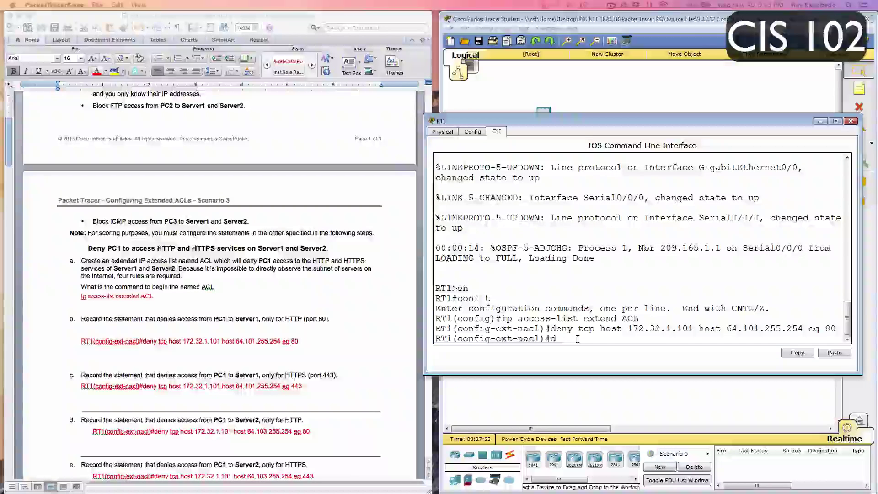
type("deny tcp host")
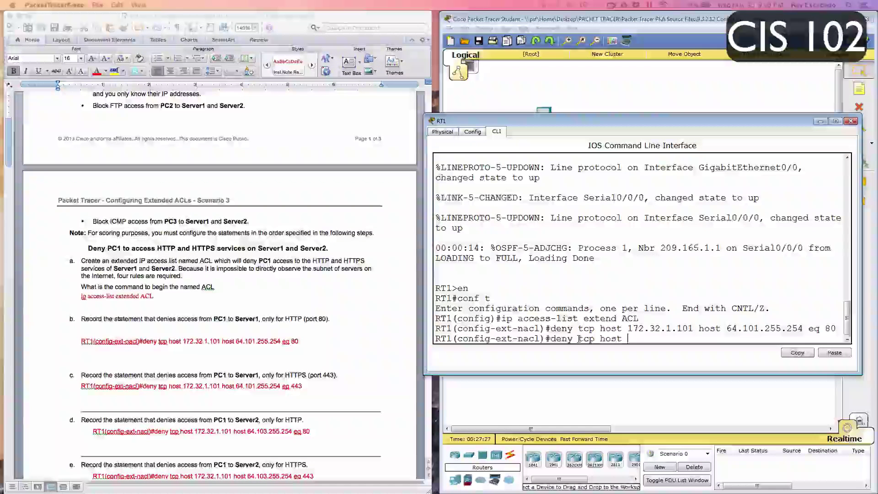
key("Up")
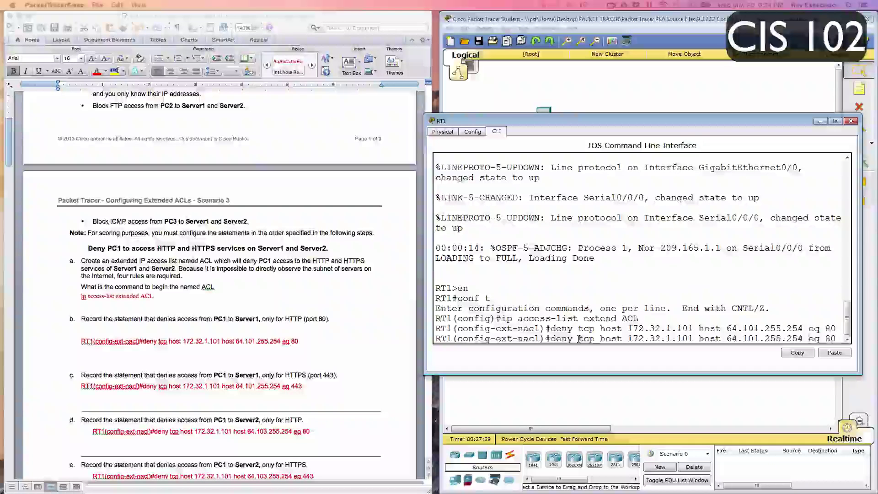
key("Left")
key("Left")
key("Left")
key("Left")
key("Left")
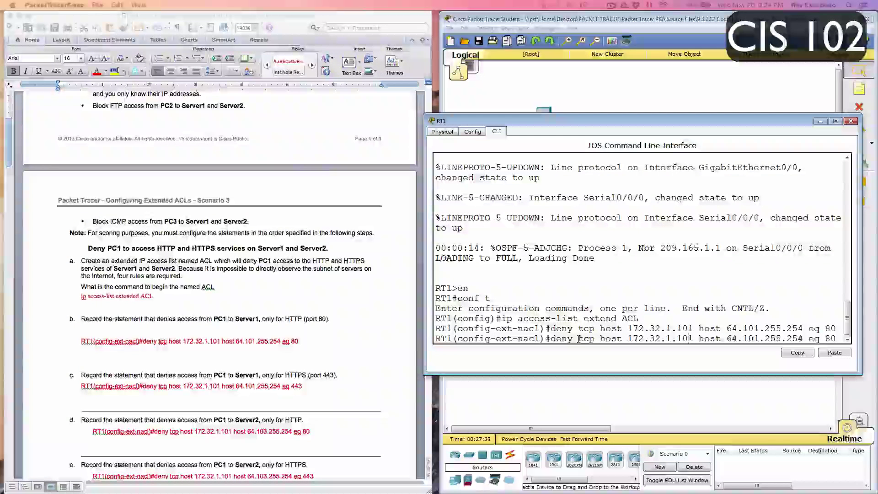
key("Right")
key("Right")
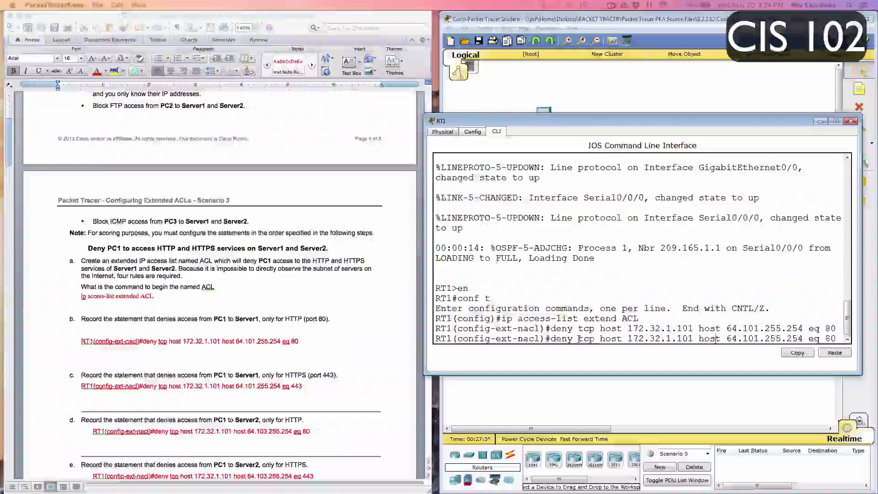
key("Right")
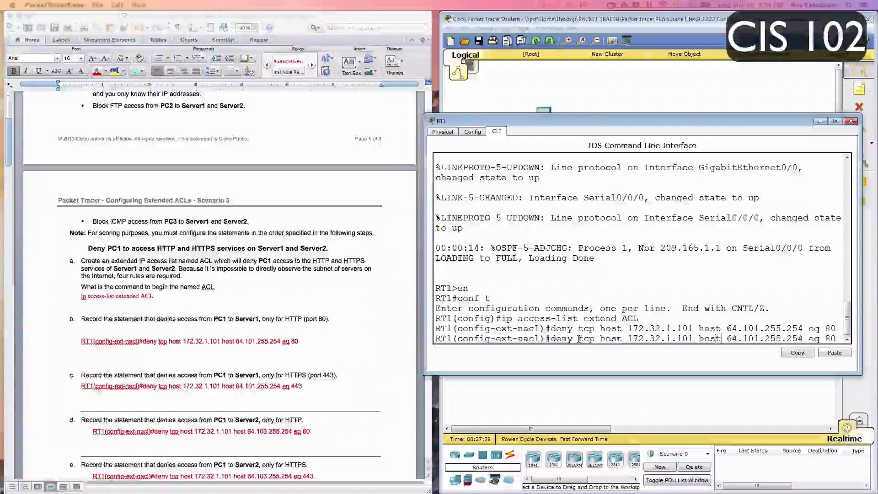
key("Right")
key("Right")
key("Right")
key("Right")
key("Right")
key("Right")
key("Right")
key("Right")
key("Right")
key("Right")
key("Right")
key("Right")
key("Right")
key("Right")
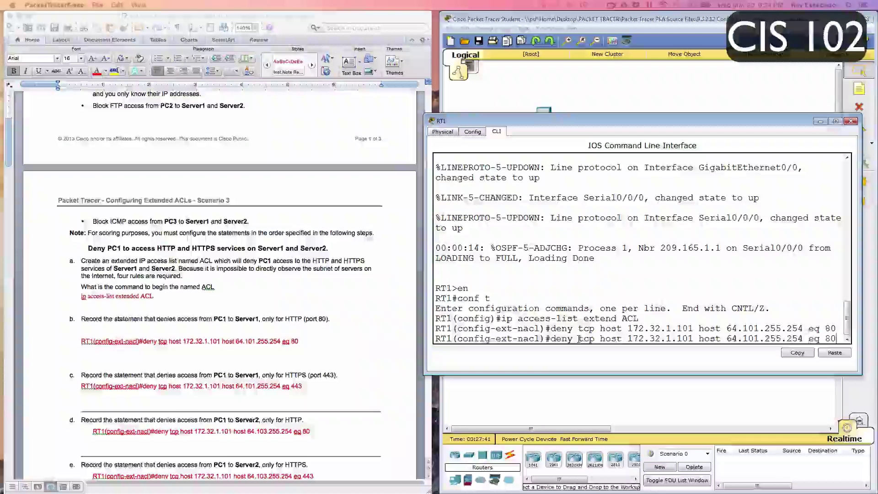
key("BackSpace")
key("BackSpace")
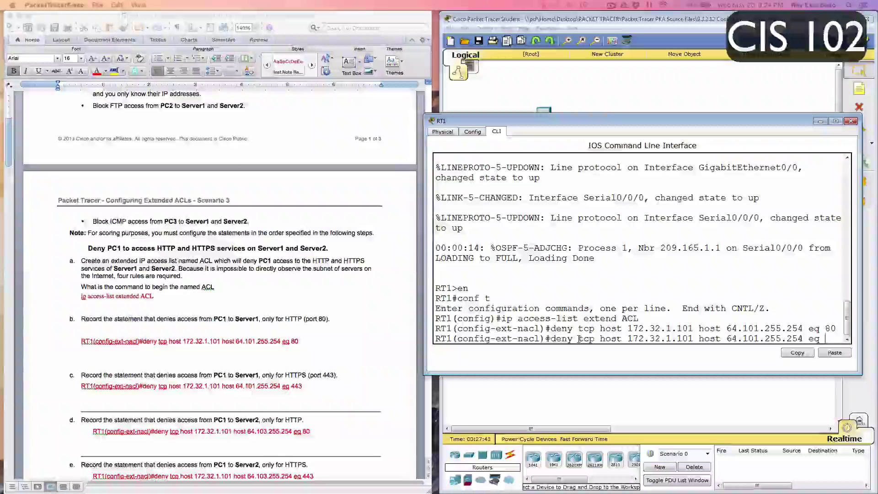
type("443")
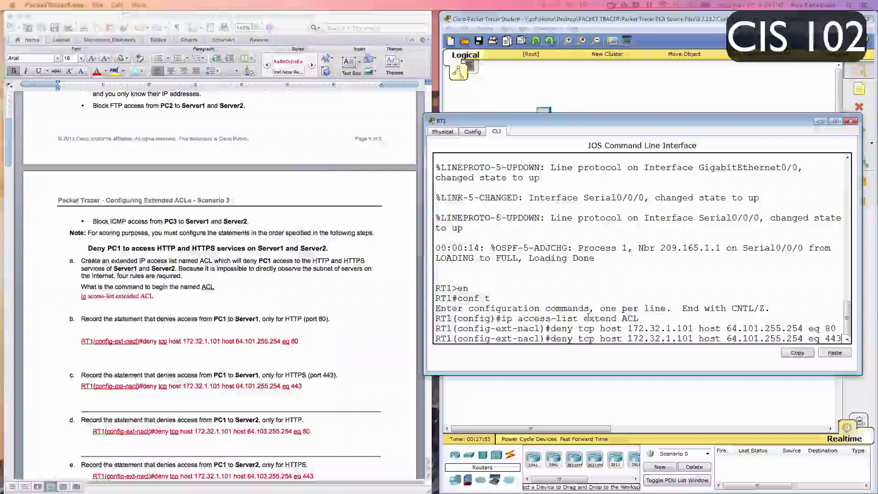
key("Return")
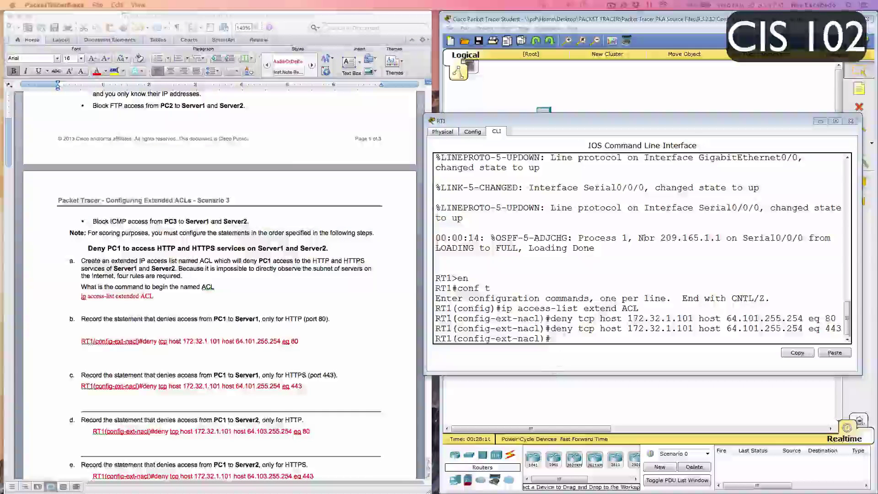
- Add a port 443 deny from host 172.32.1.101 to host 64.103.255.254
left_click(572, 338)
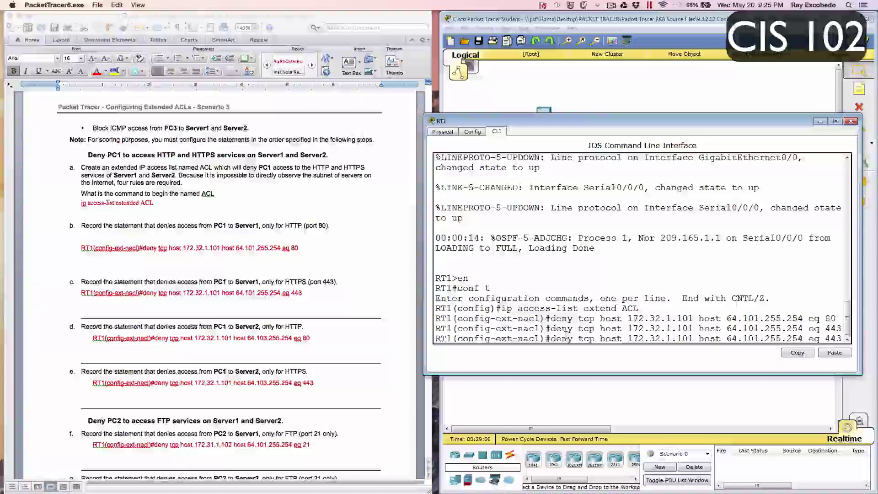
key("BackSpace")
type("3")
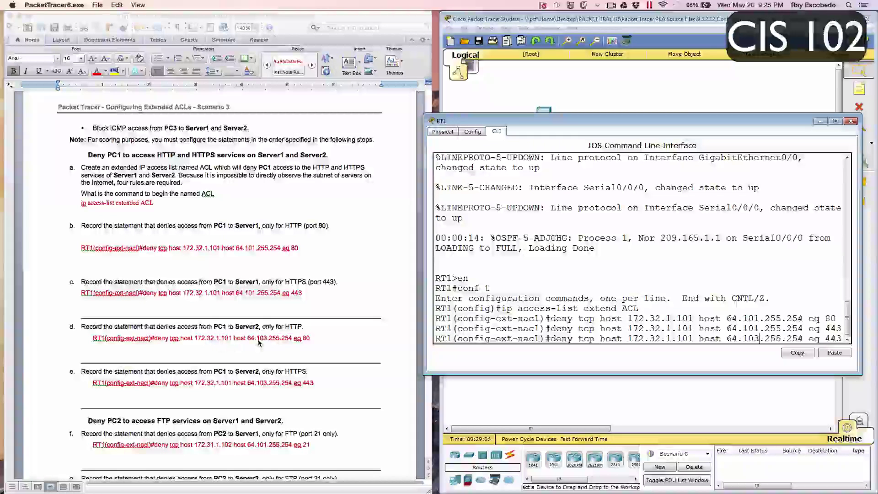
key("Return")
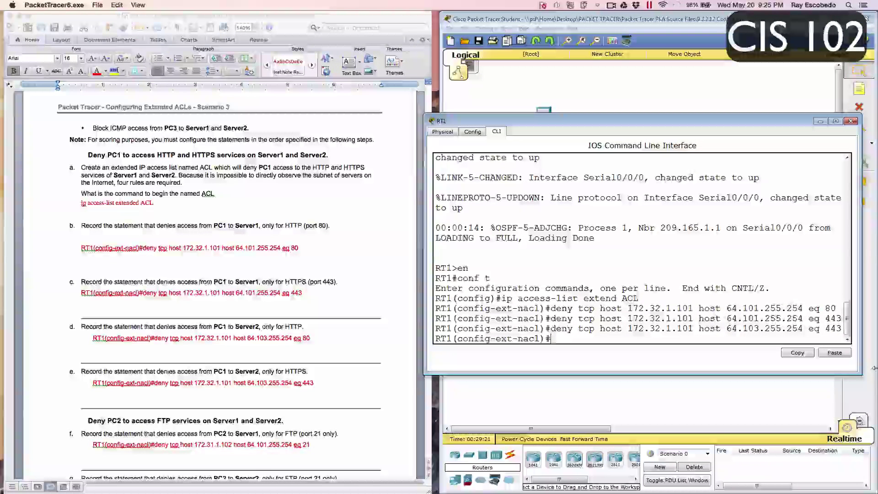
key("Up")
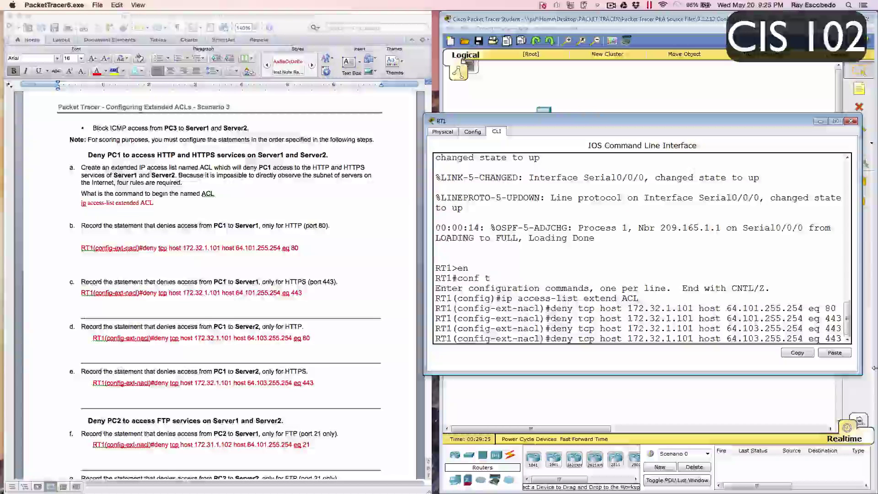
left_click(873, 368)
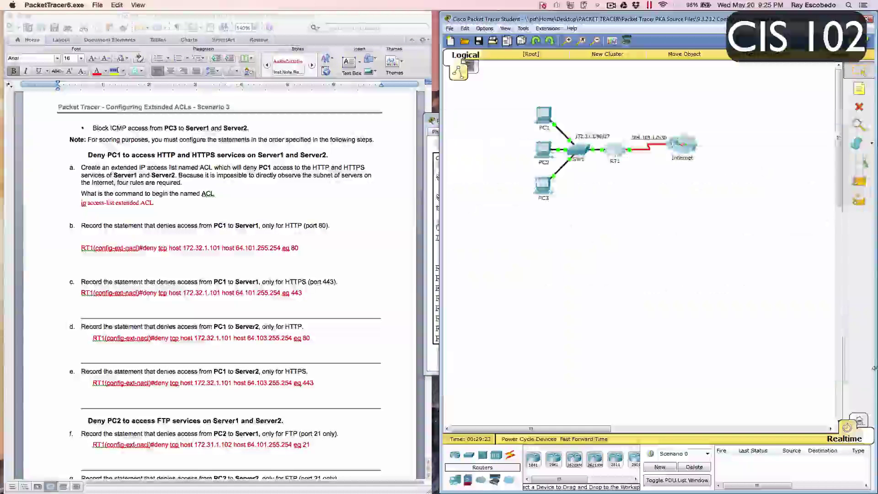
left_click(614, 149)
left_click(834, 352)
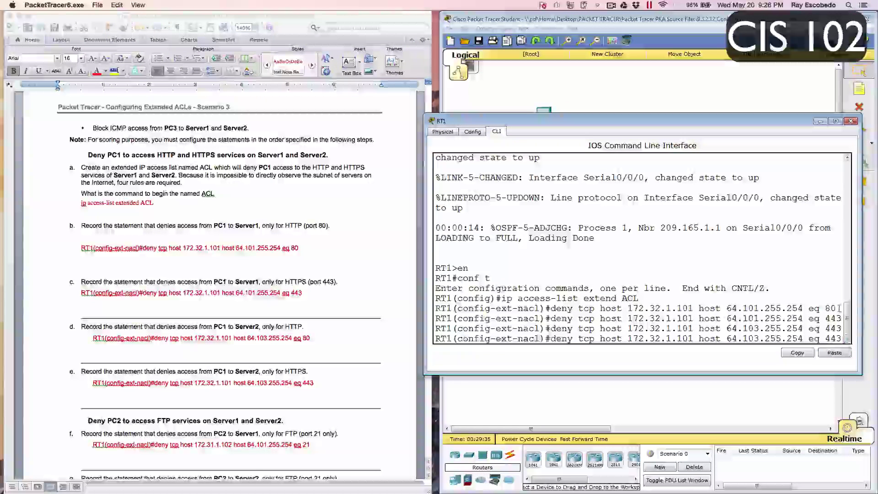
key("BackSpace")
key("BackSpace")
key("BackSpace")
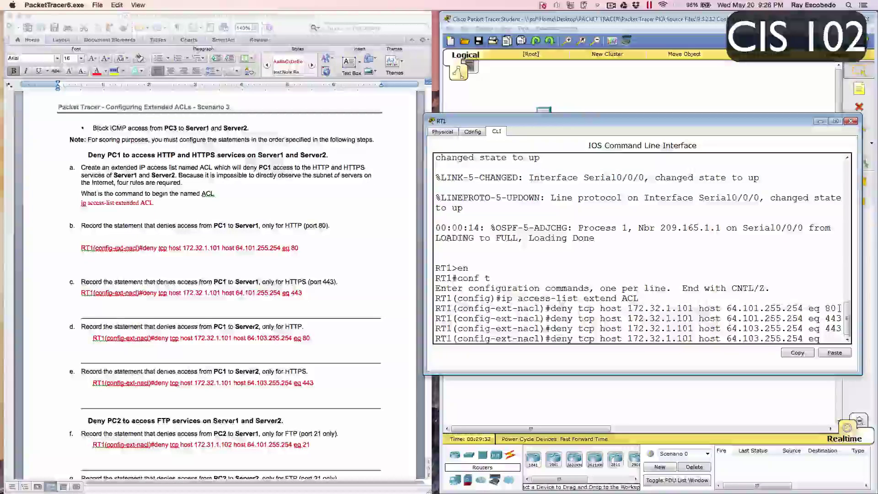
type("80")
key("Return")
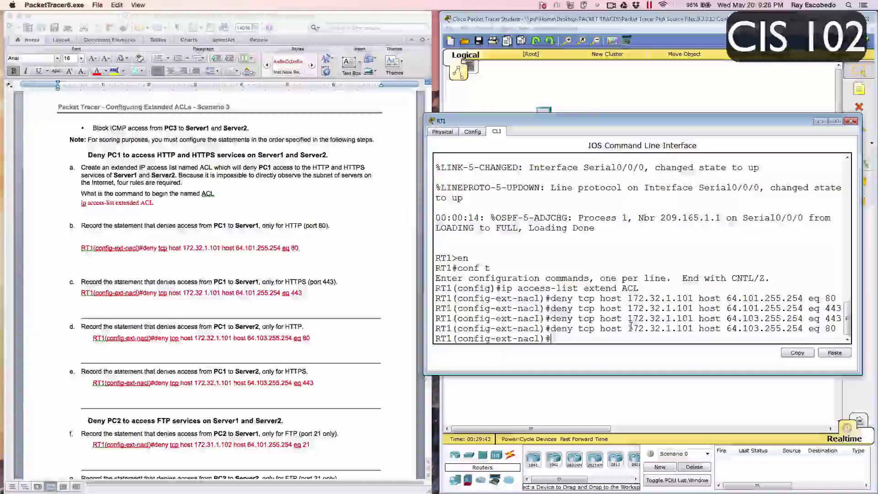
left_click_drag(439, 319, 843, 319)
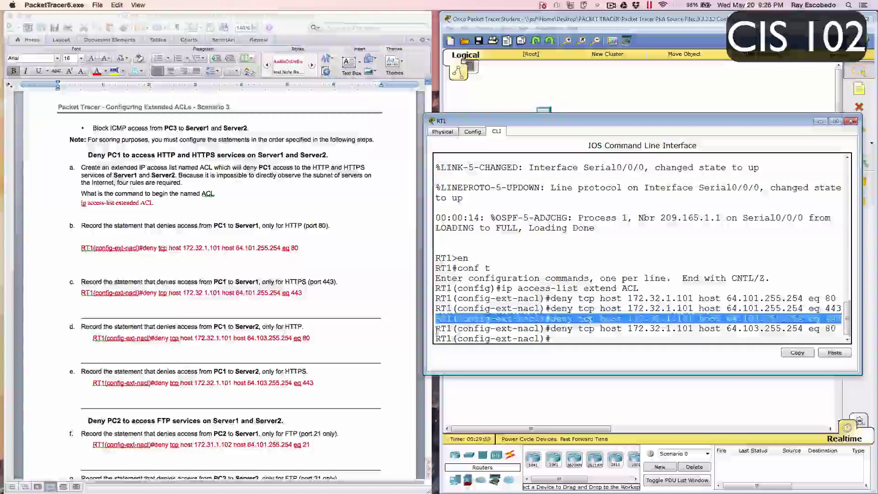
left_click_drag(438, 329, 839, 329)
left_click(706, 333)
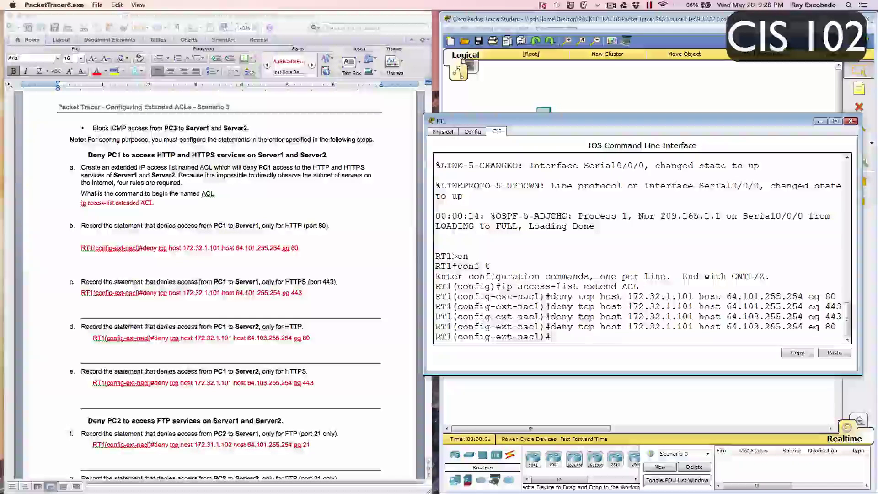
- Type a deny tcp statement from host 172.31.1.102 to host 64.101.255.254 on port 21
scroll(220, 283, "down", 3)
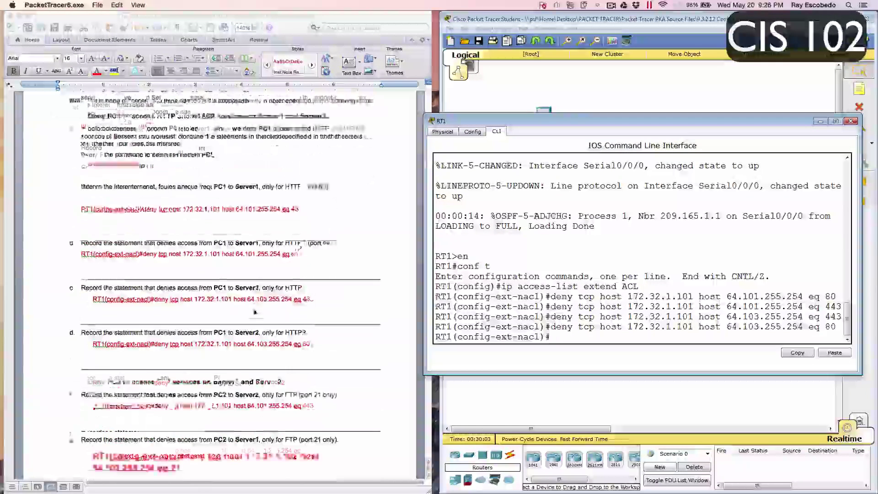
scroll(176, 346, "down", 1)
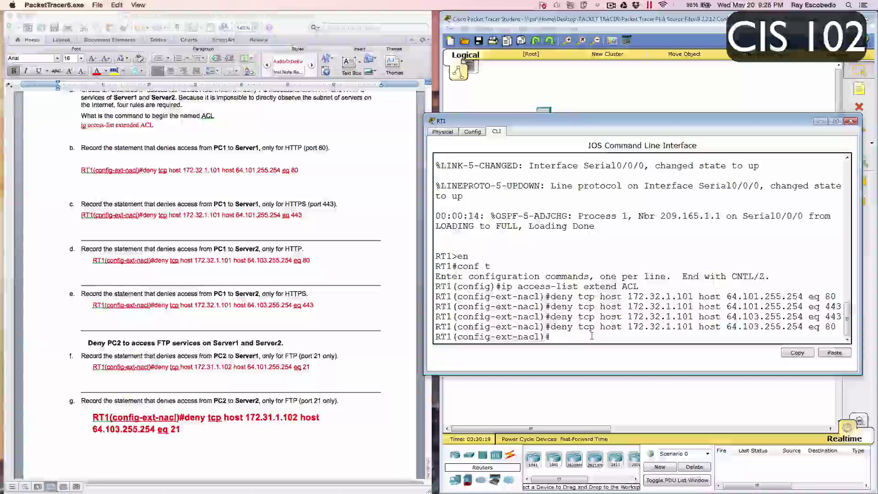
type("deny t")
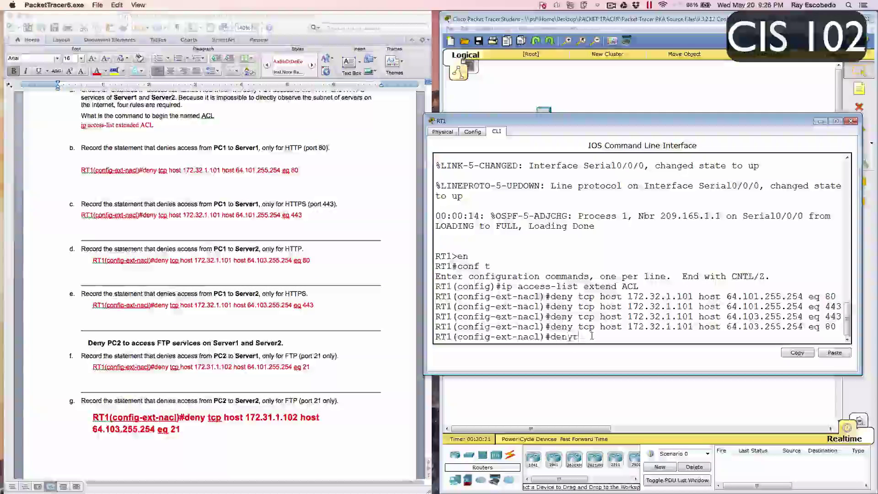
type("cp host ")
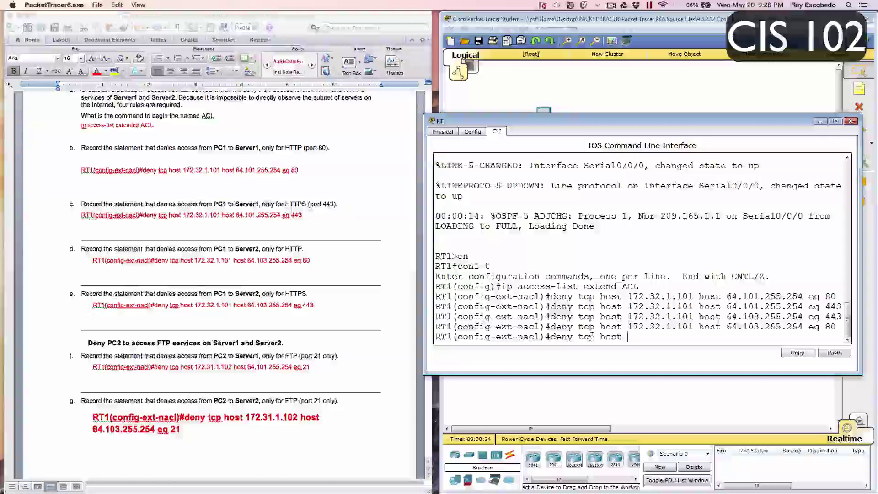
type("1")
type("72.23")
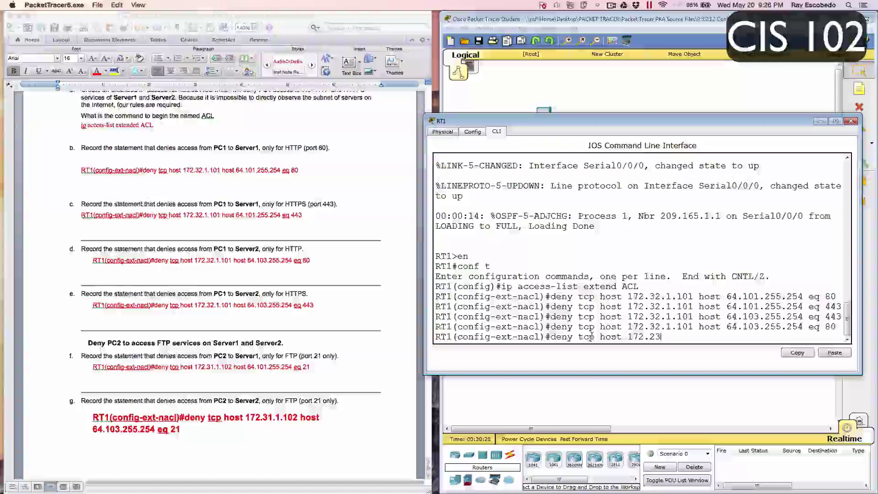
key("BackSpace")
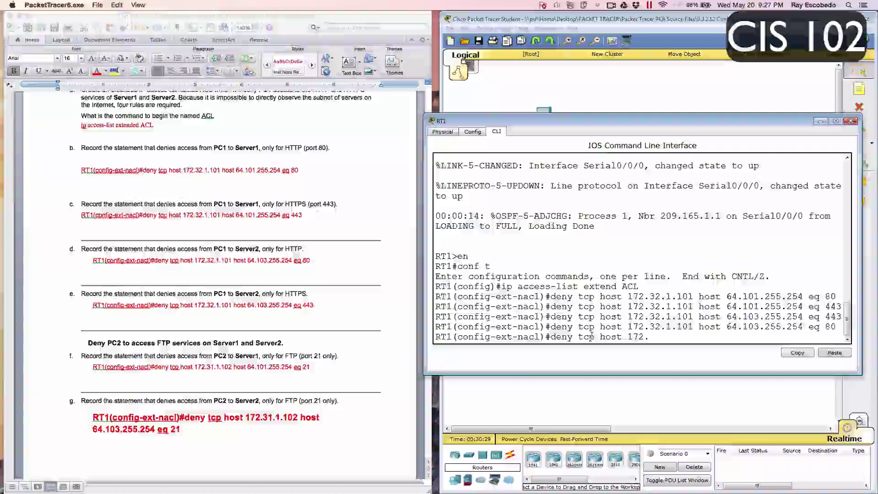
type("31.1.101")
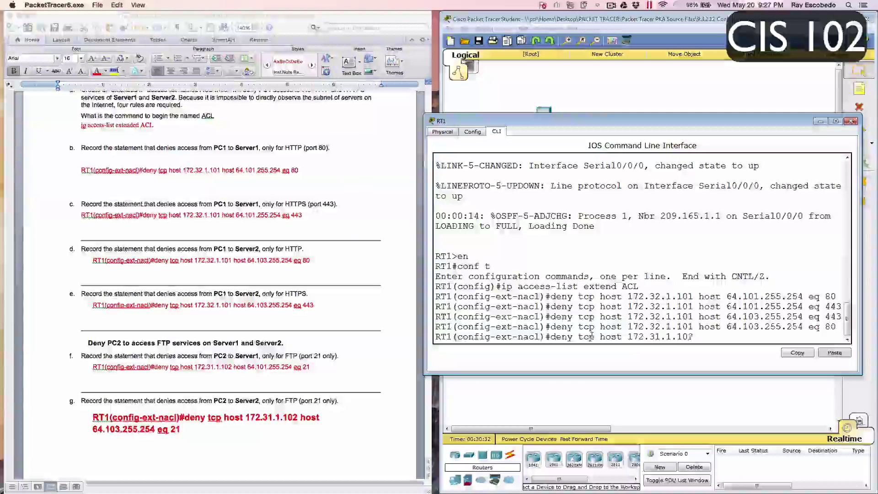
type(".")
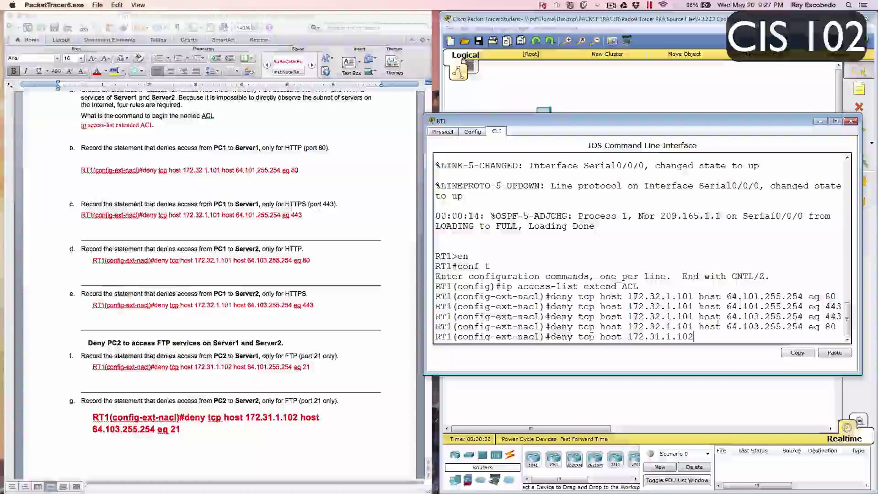
type(" host ")
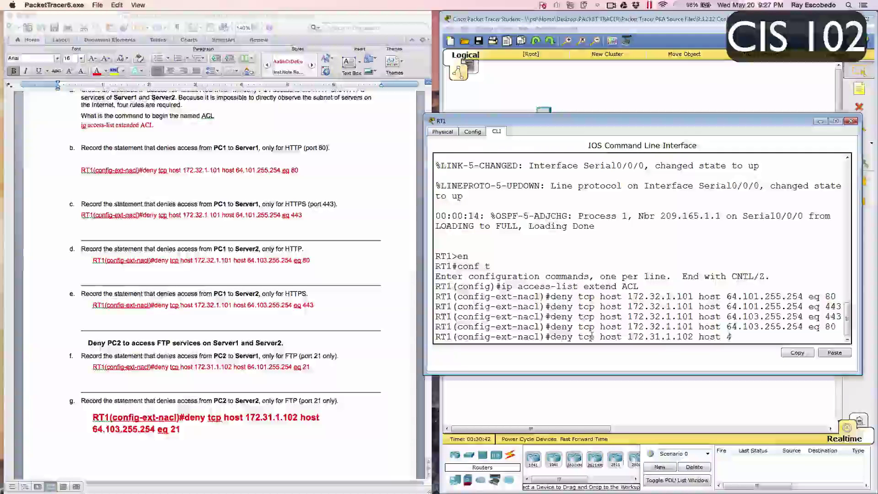
type("64")
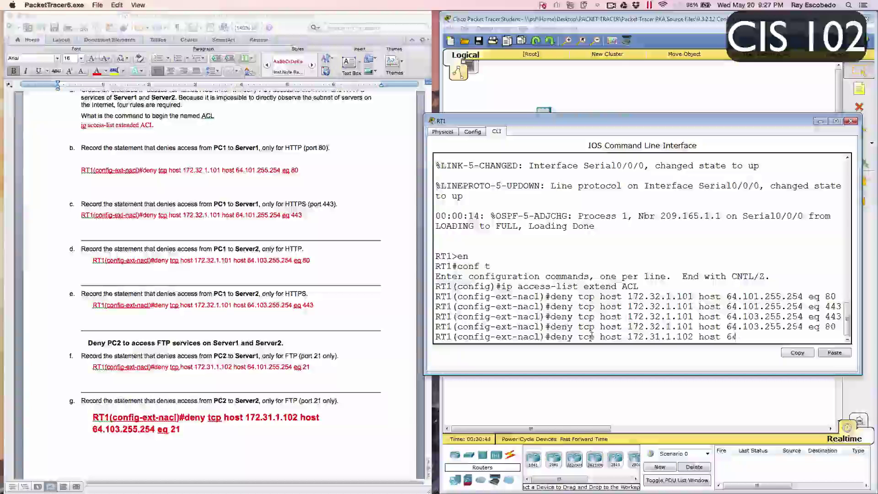
type(".101.")
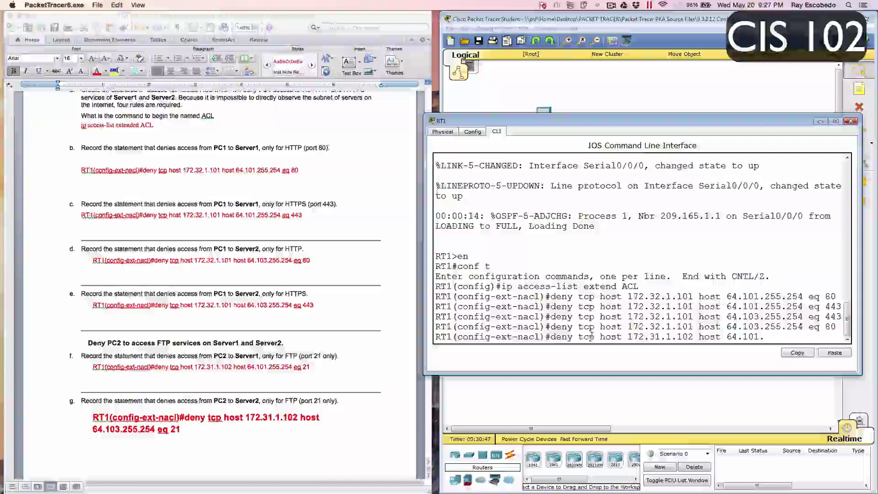
type("255")
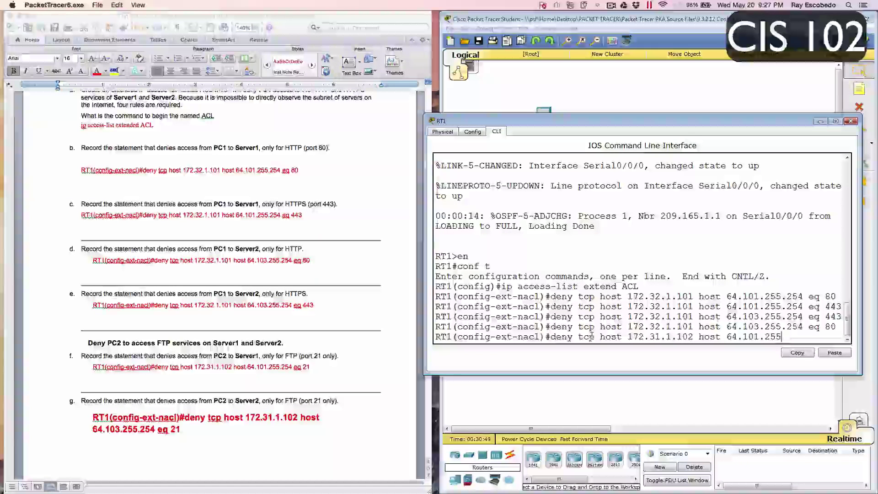
type(".254")
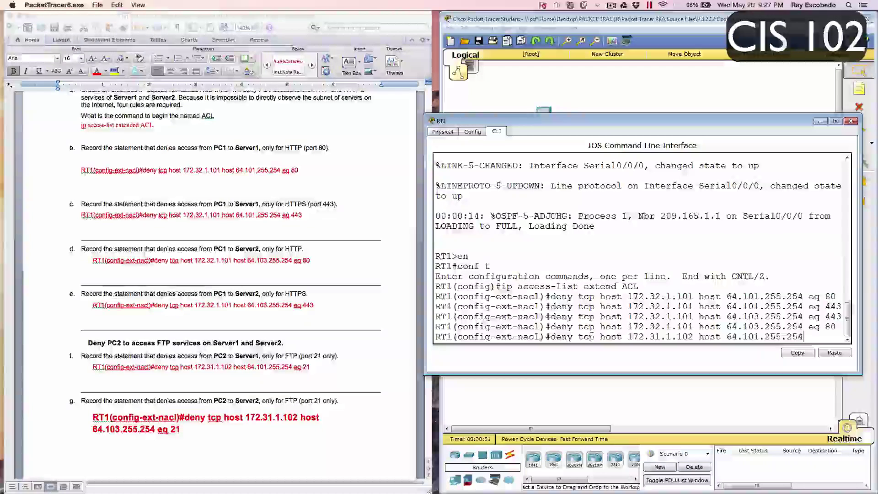
type(" eq")
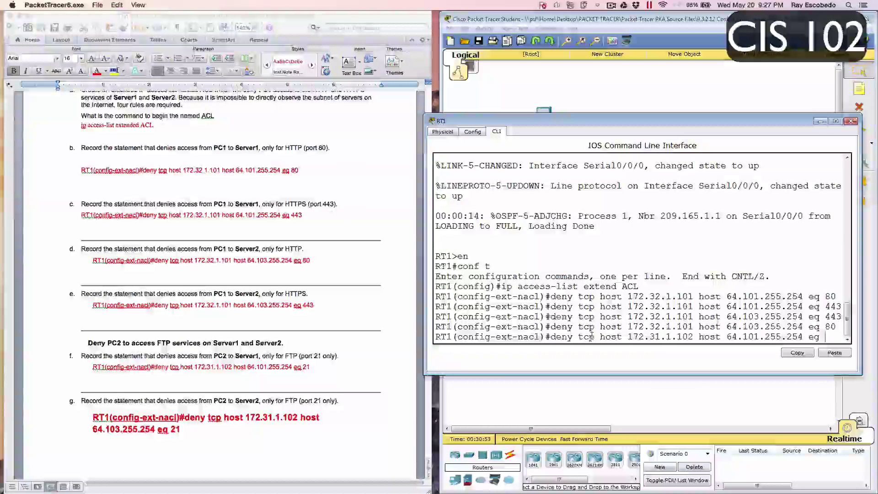
type(" 21")
- Enter the FTP deny from 172.31.1.102 to 64.101.255.254, re-entering it after a rejection
key("Return")
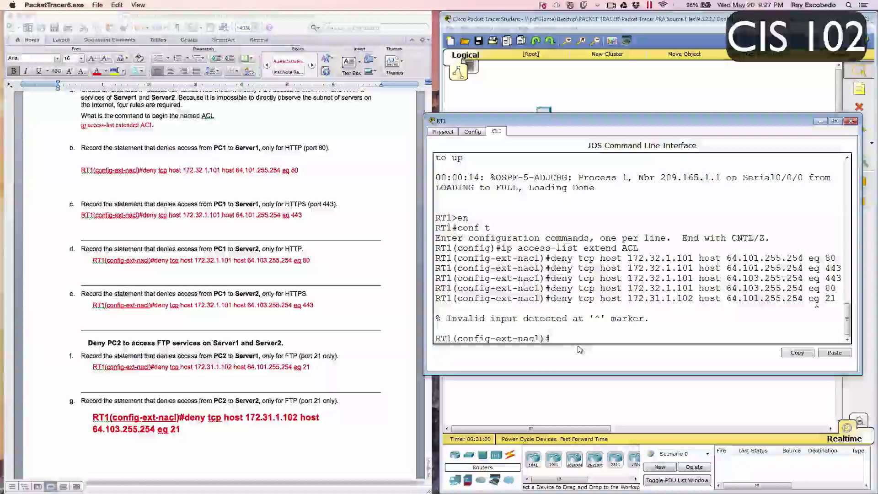
key("Up")
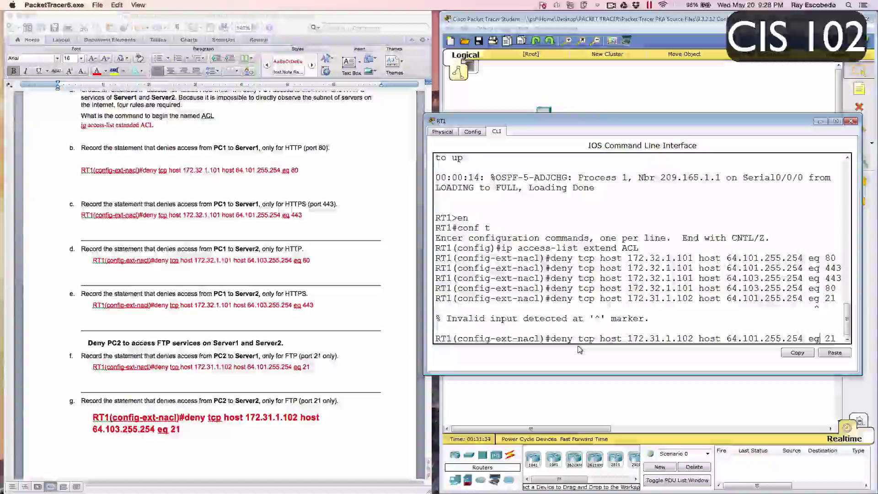
key("Return")
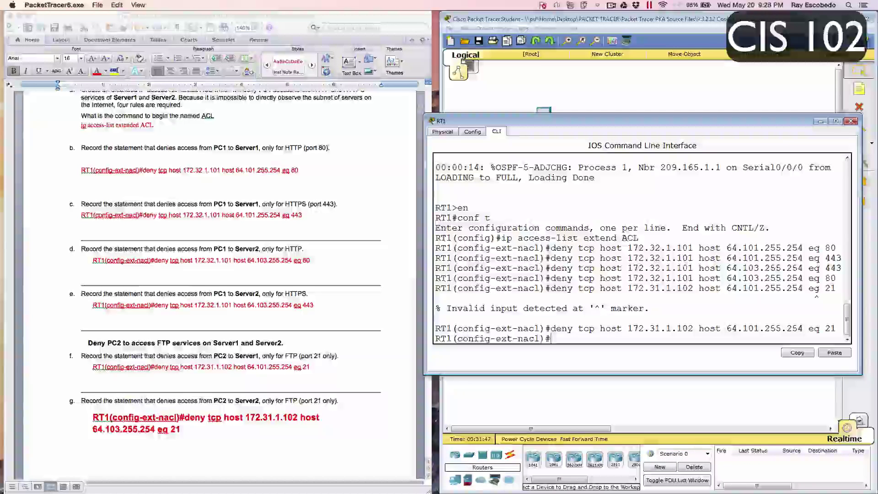
- Add the same port 21 deny from 172.31.1.102 to host 64.103.255.254
key("Up")
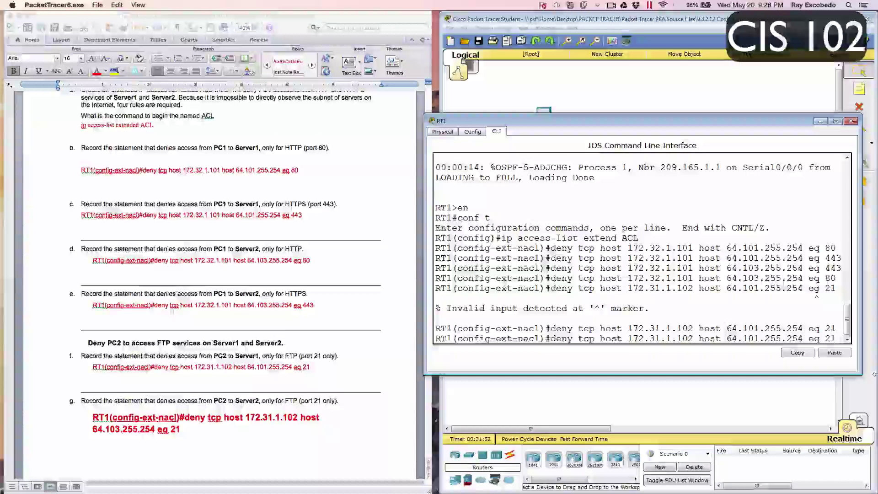
left_click(873, 374)
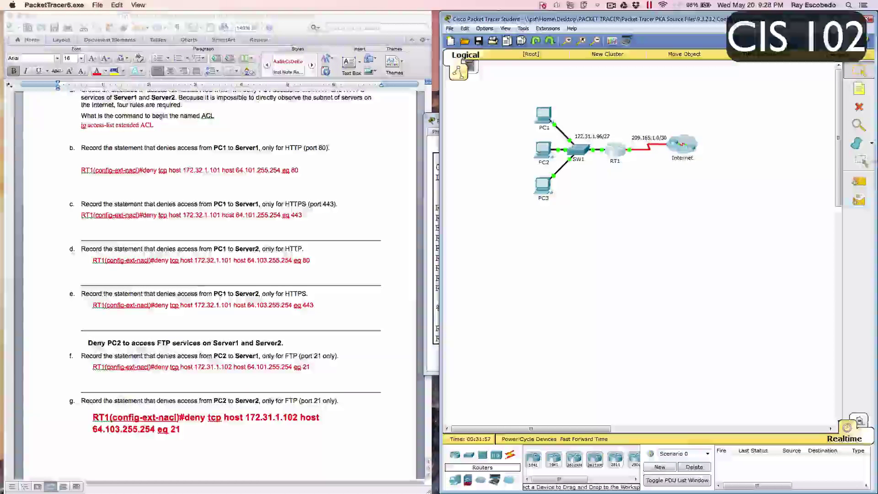
left_click(617, 153)
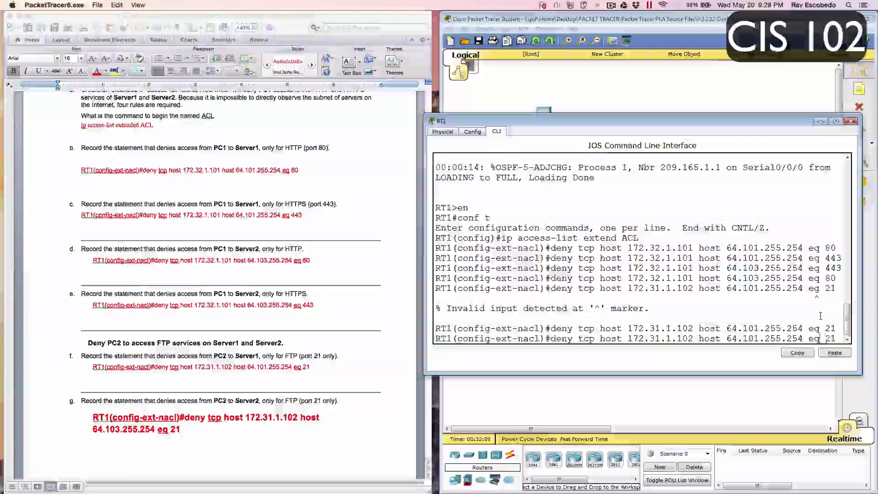
key("Left")
key("Left")
key("Left")
key("Left")
key("Left")
key("Left")
key("Left")
key("Left")
key("Left")
key("Left")
key("Left")
key("Left")
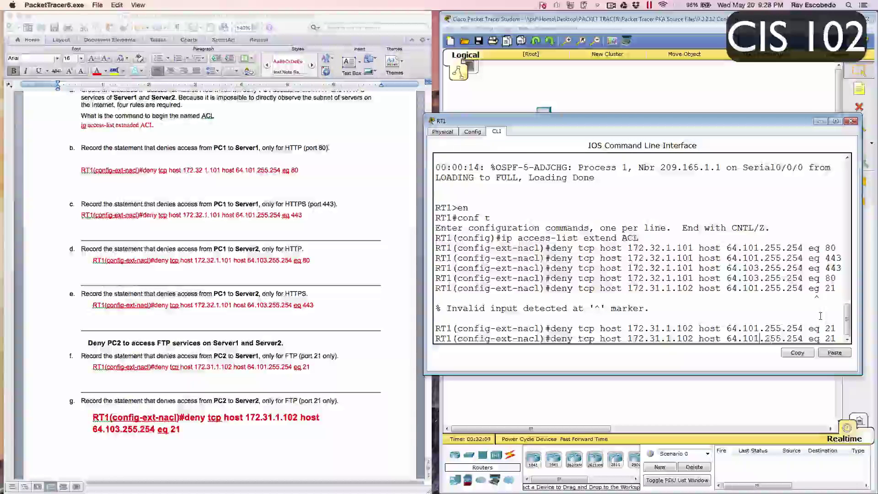
key("BackSpace")
type("3")
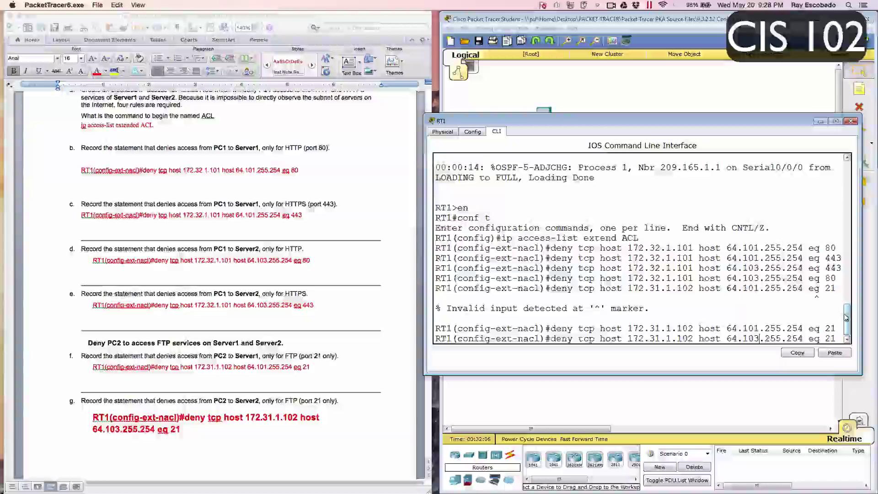
key("Return")
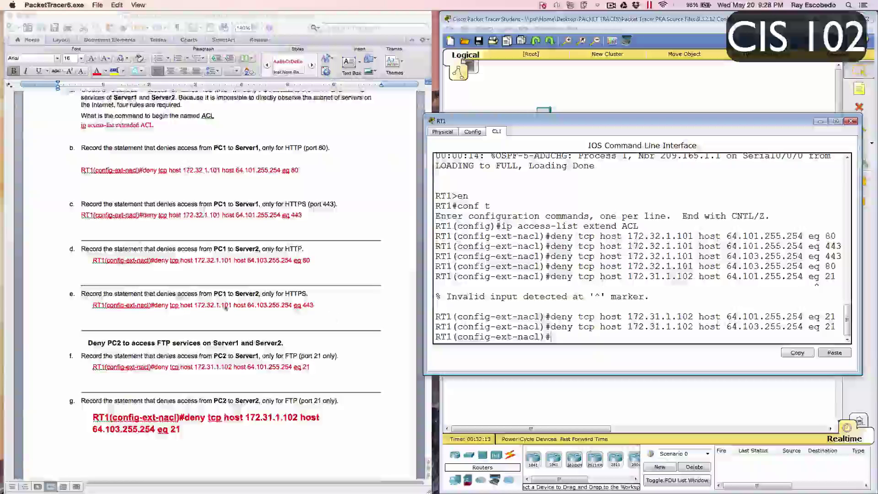
scroll(225, 307, "down", 5)
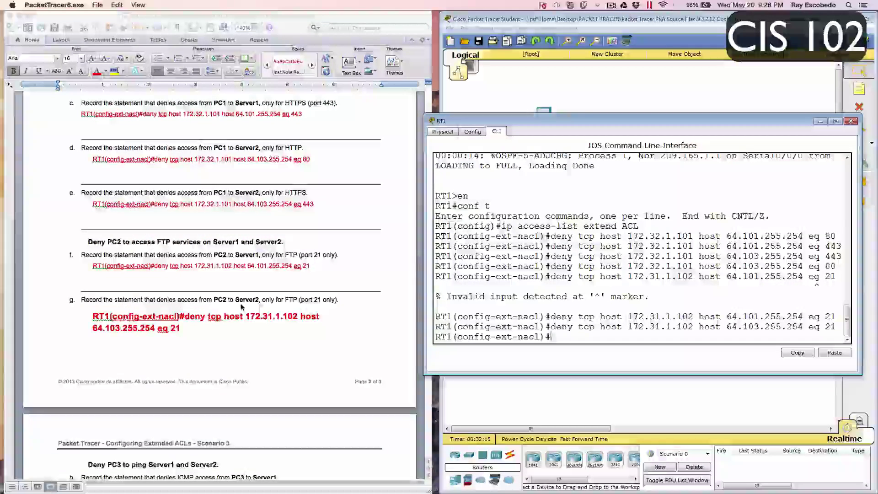
- Re-enter the recalled ICMP deny and add one from host 172.31.1.103 to 64.103.255.254
scroll(241, 307, "down", 10)
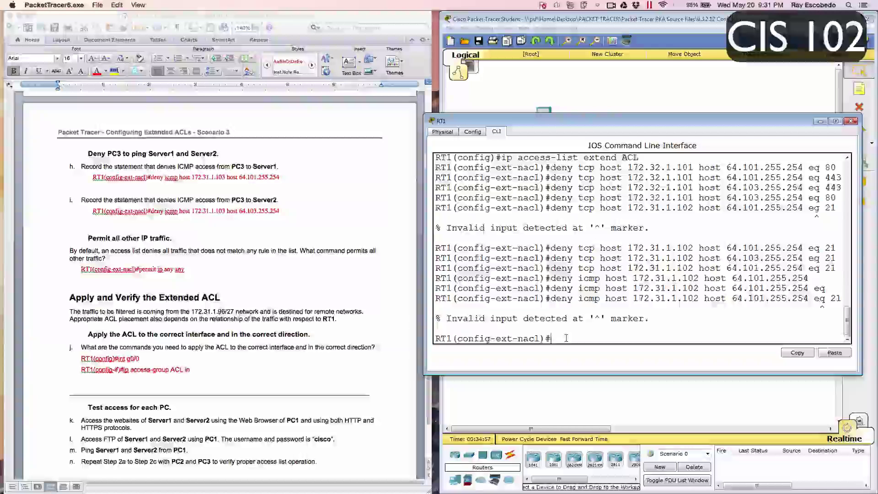
key("Up")
key("Up")
key("Up")
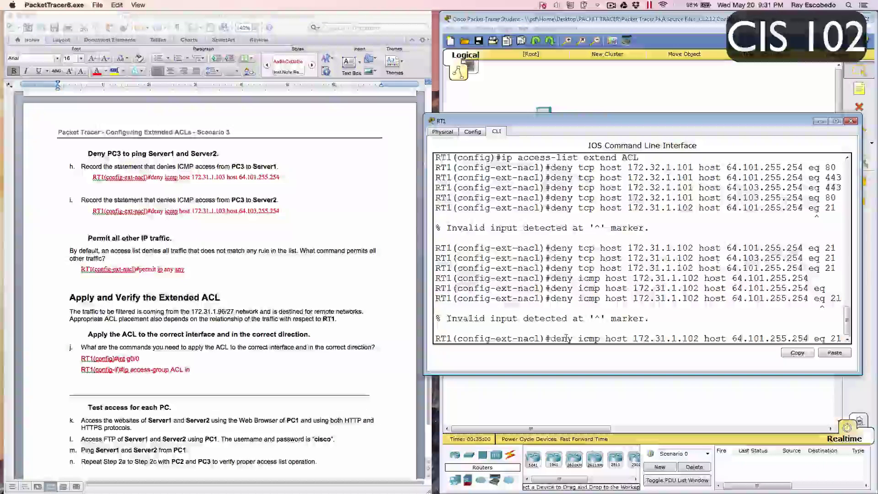
key("Return")
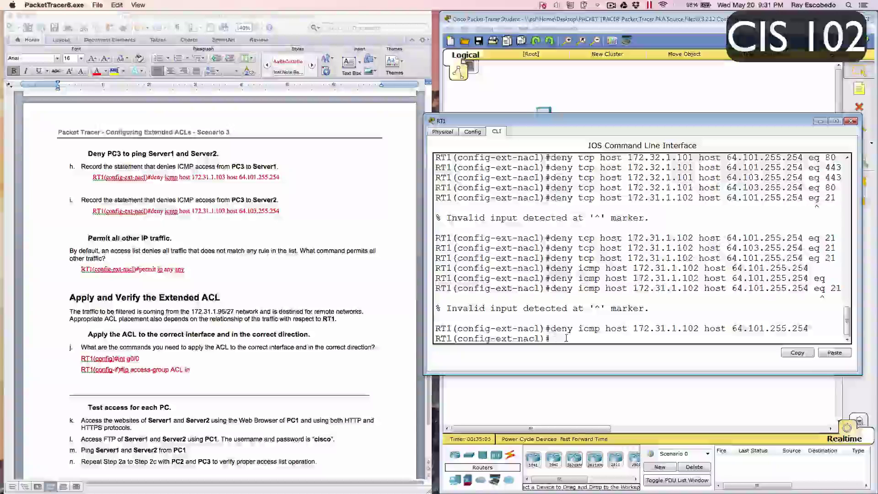
key("Up")
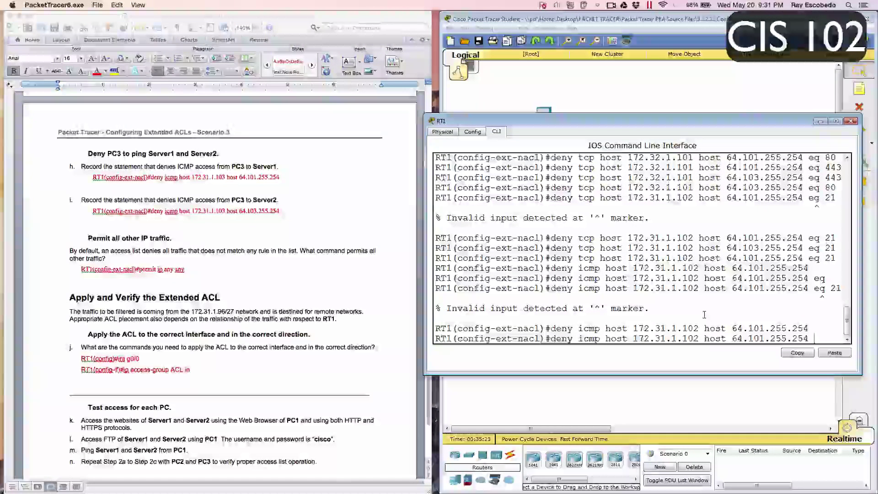
key("Left")
key("Left")
key("Left")
key("Left")
key("Left")
key("Left")
key("Left")
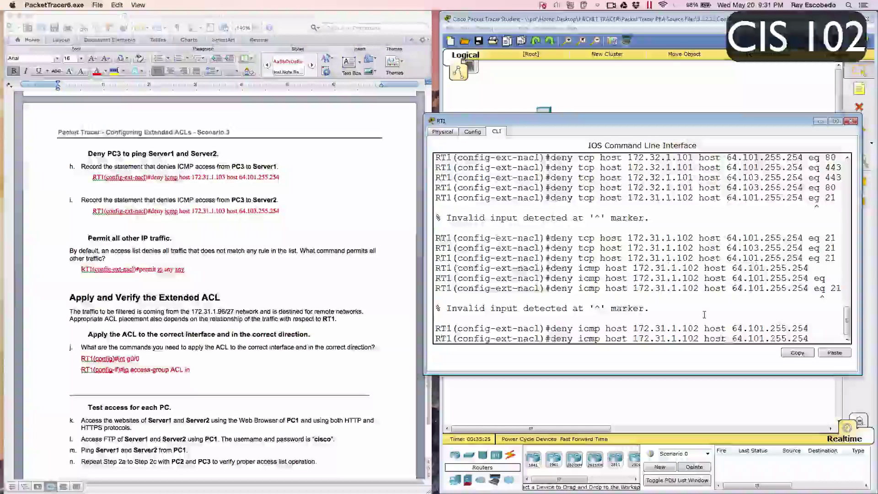
key("BackSpace")
type("3")
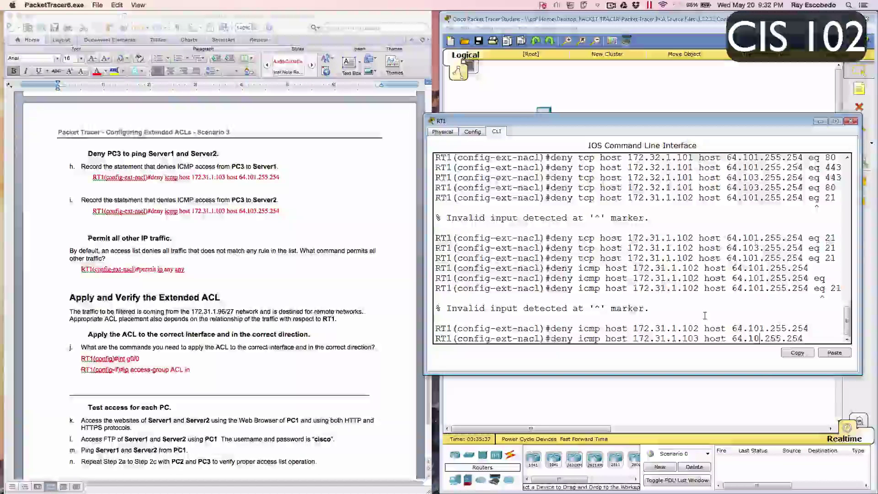
key("Return")
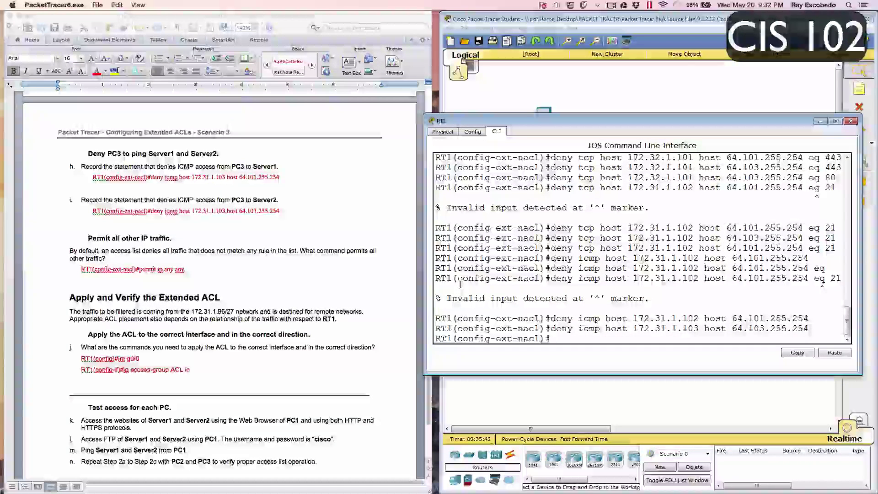
- End the ACL with permit ip any any
type("permit any")
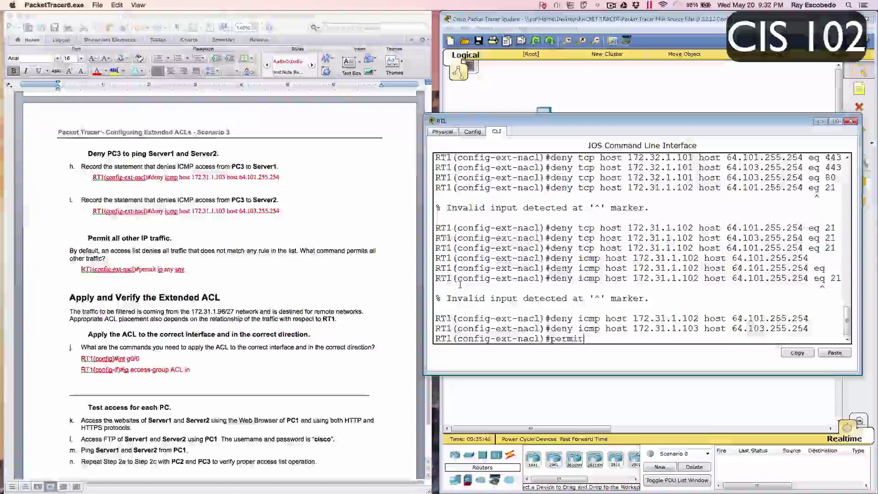
key("BackSpace")
key("BackSpace")
key("BackSpace")
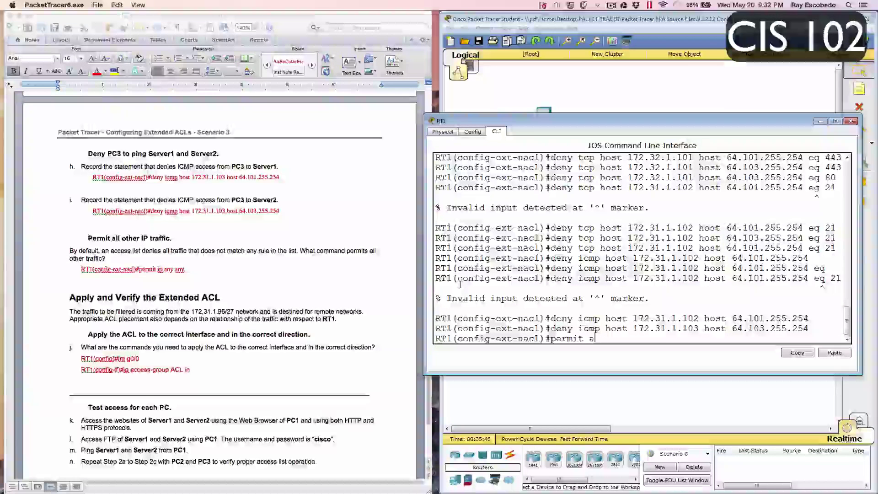
type("ip any any")
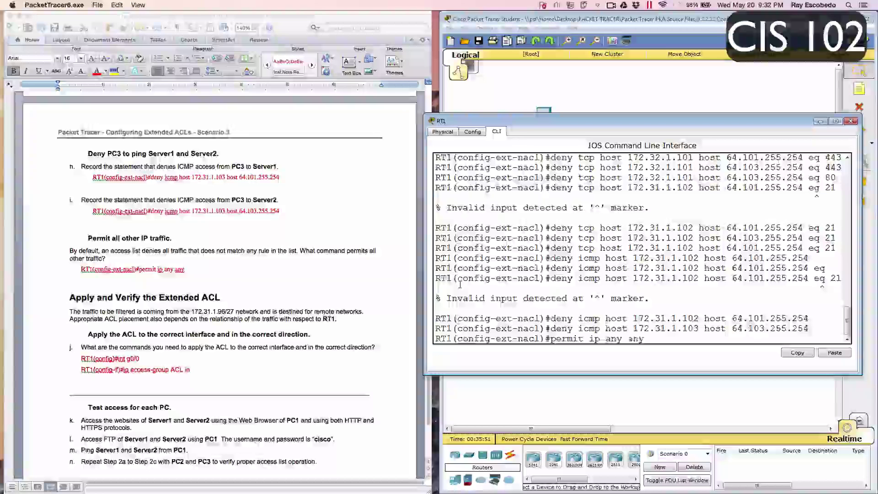
key("Return")
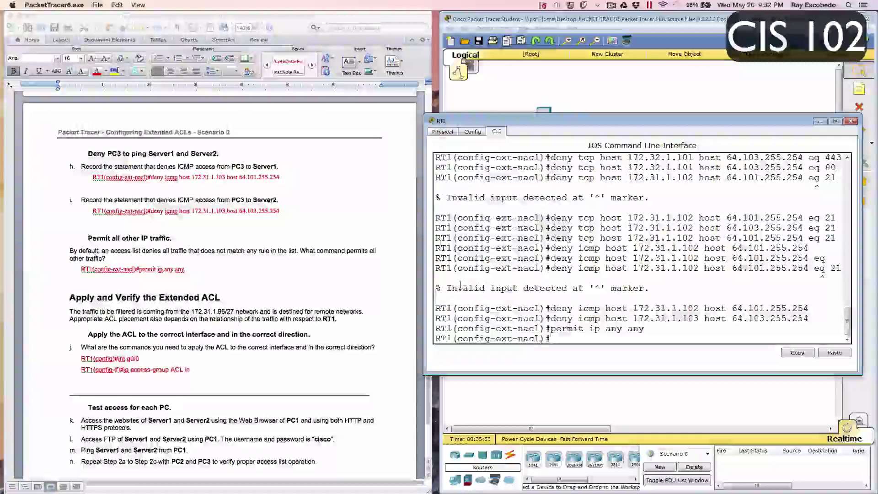
scroll(243, 275, "down", 3)
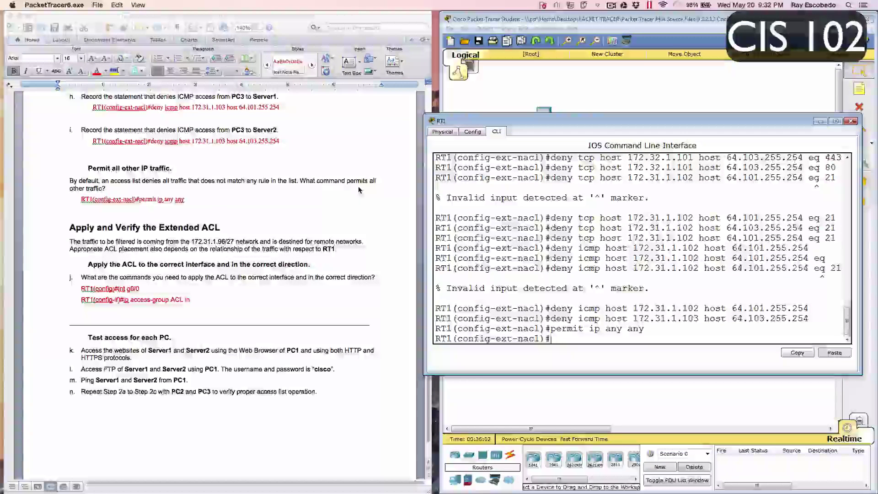
- Exit the ACL, enter interface g0/0 and apply ip access-group ACL in
type("exit")
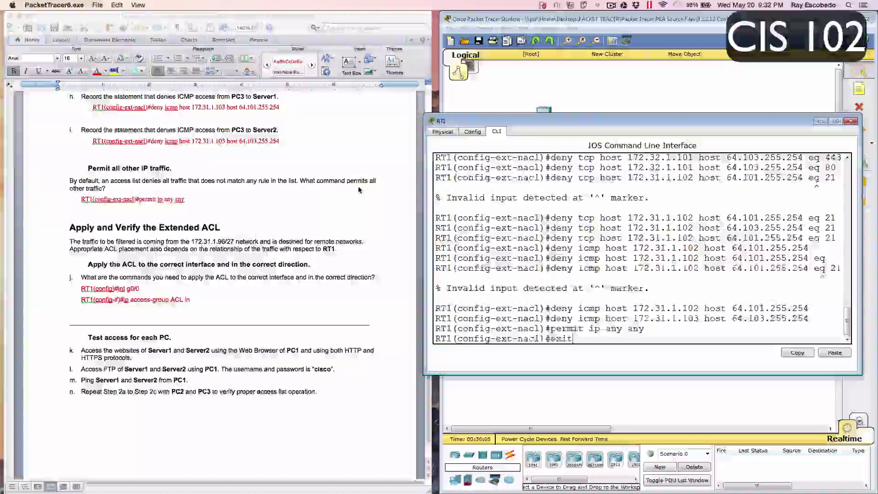
key("Return")
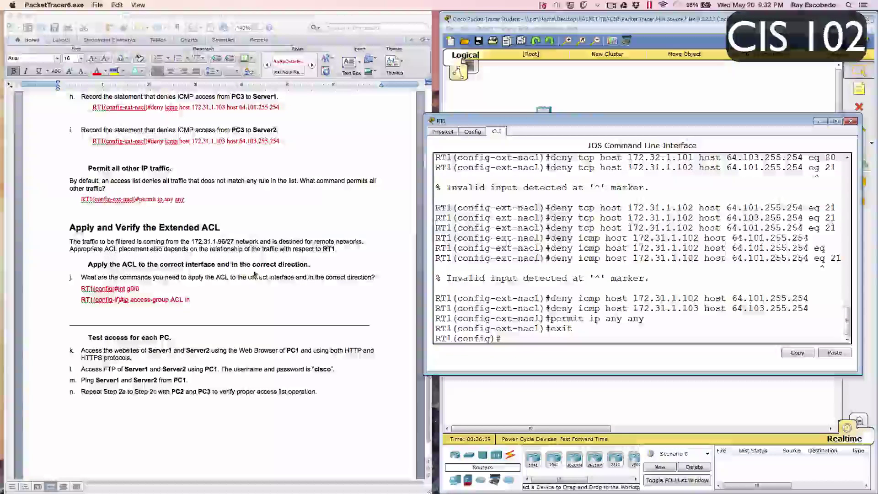
type("in")
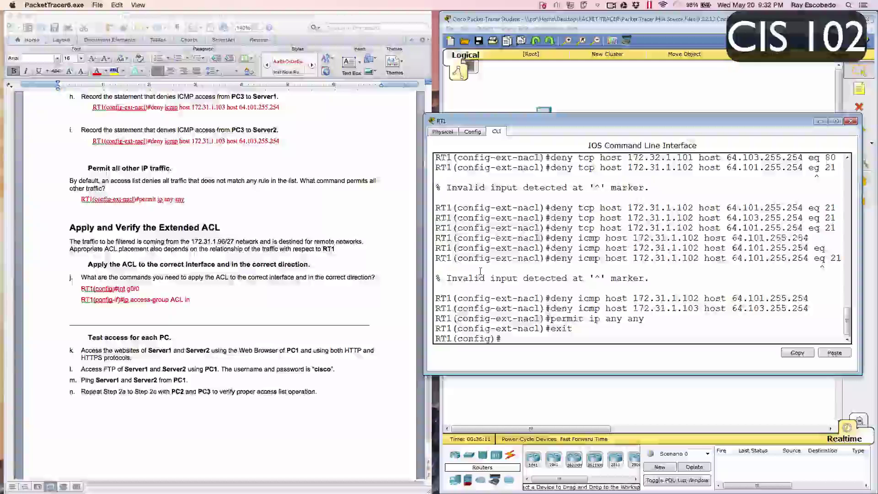
type("t g")
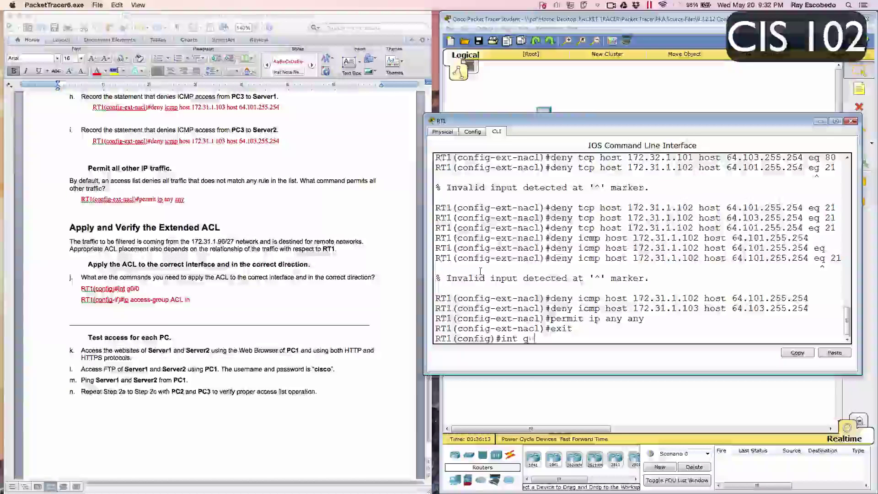
type("0/")
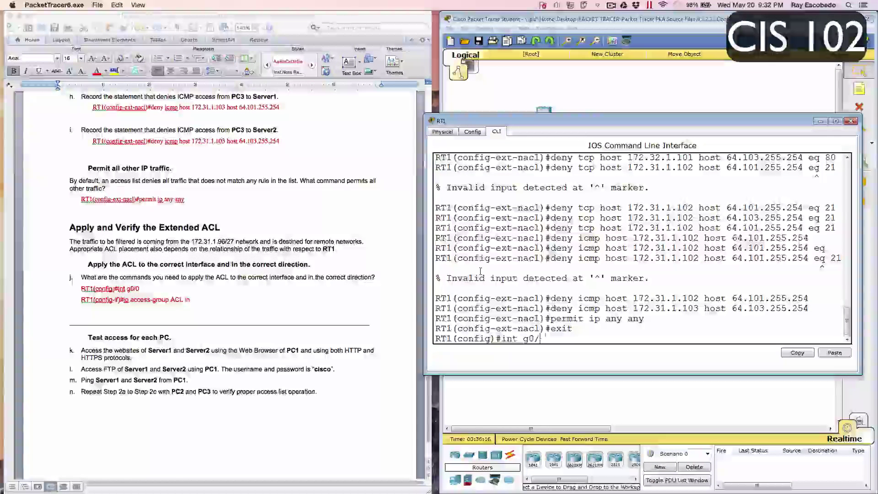
type("0")
key("Return")
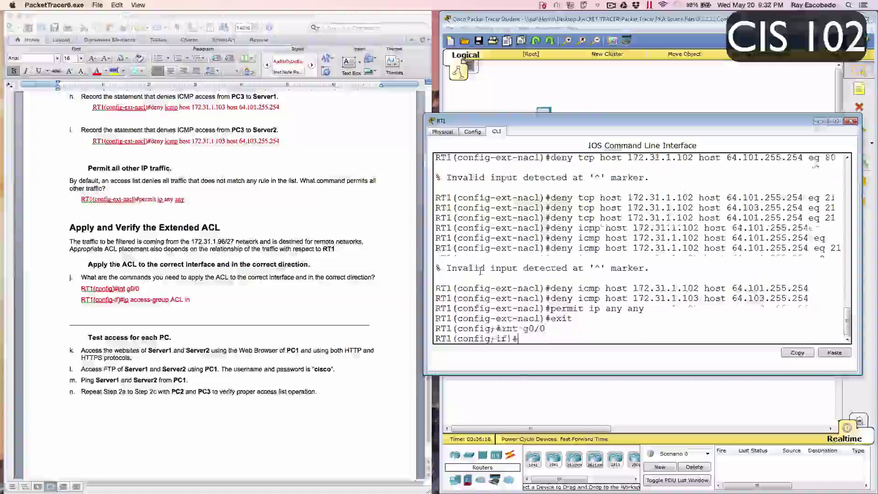
type("ip a")
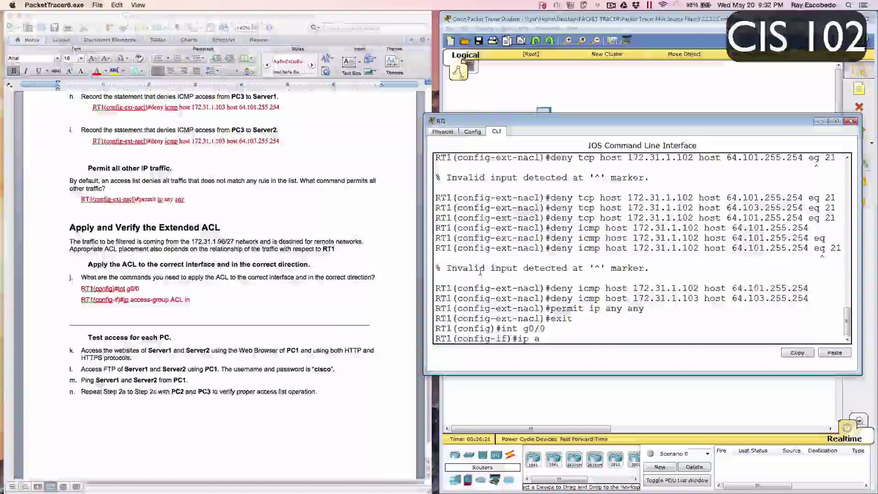
type("ccess-gro")
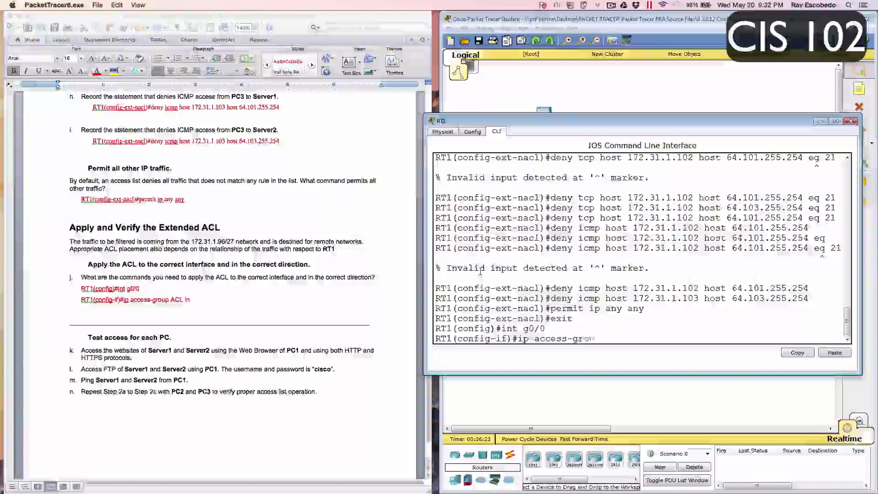
type("up ACL in")
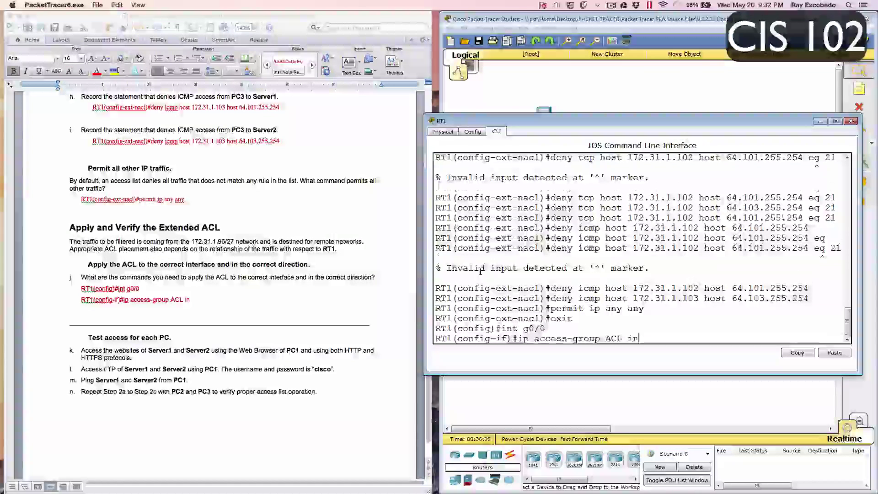
key("Return")
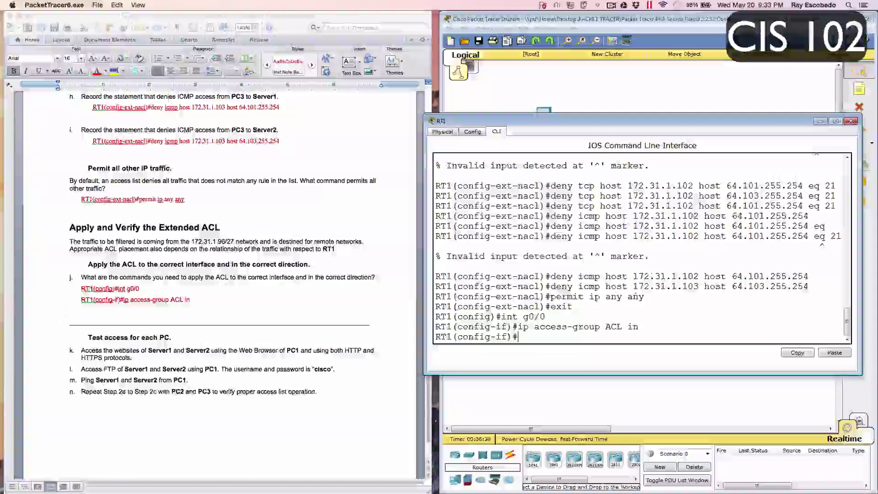
scroll(90, 311, "down", 3)
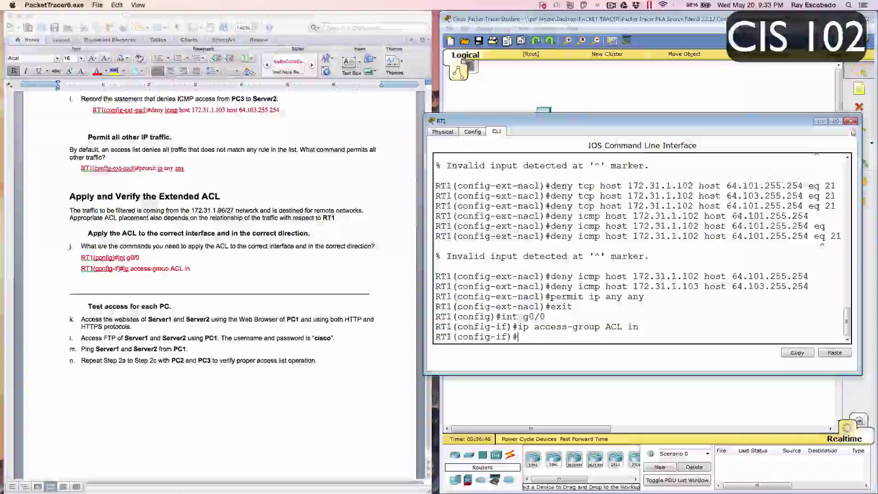
- Close RT1, open PC1's Web Browser, and enter 64.101.255.254 as the URL
left_click(851, 120)
left_click(547, 118)
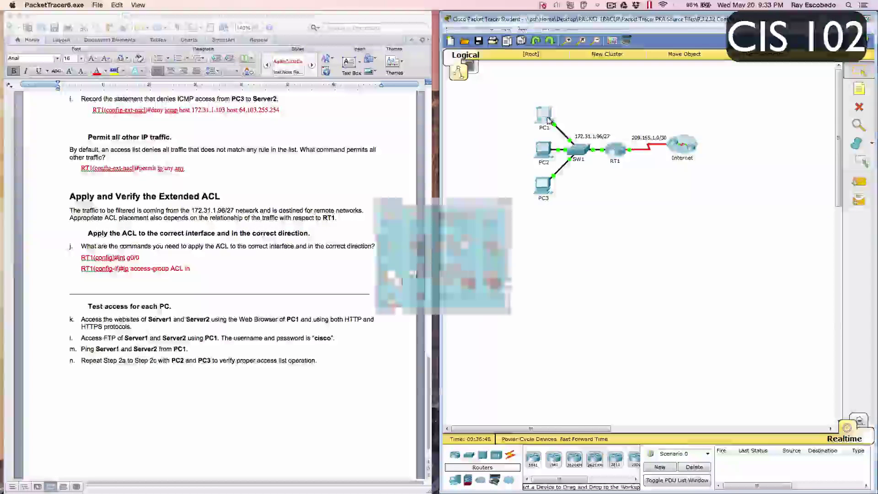
left_click(549, 176)
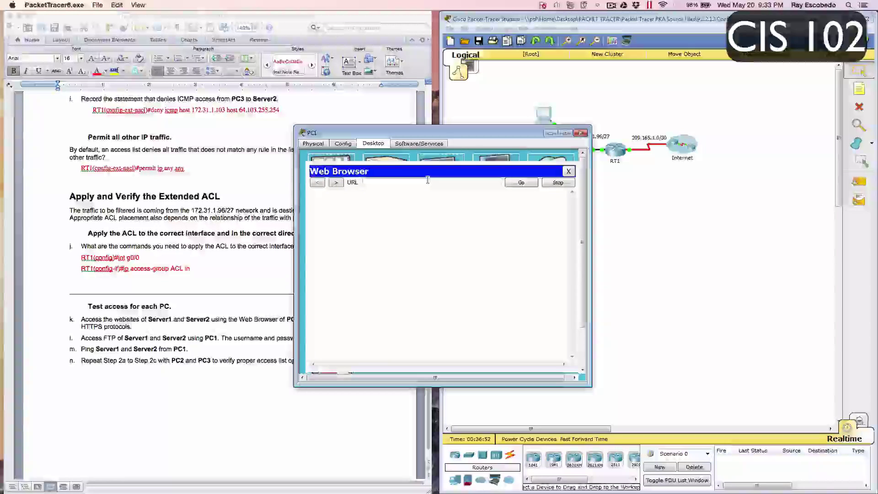
left_click_drag(412, 132, 577, 138)
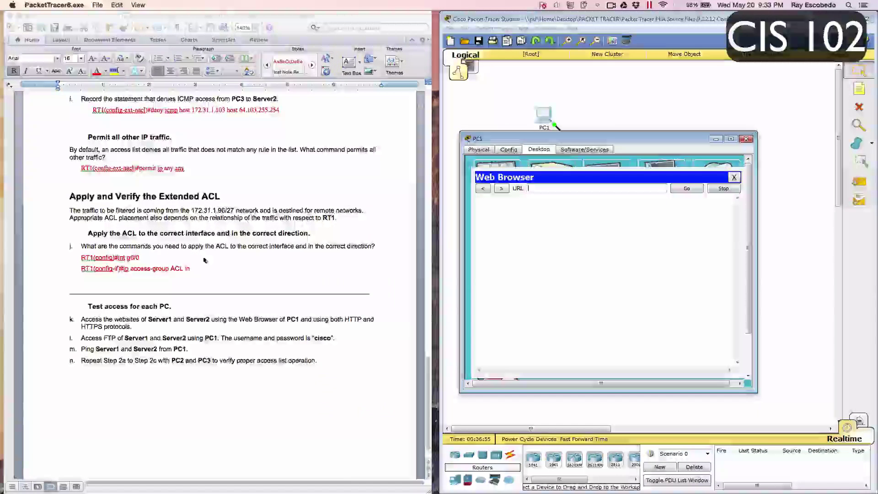
scroll(214, 324, "up", 15)
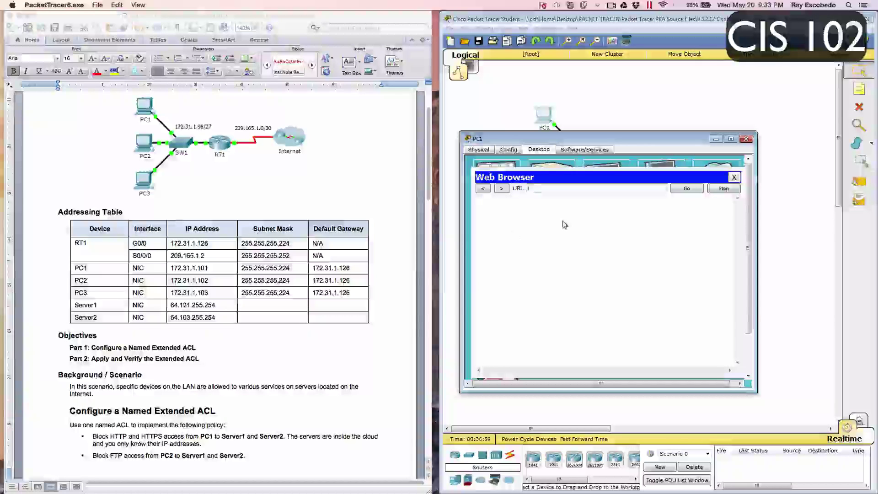
type("64")
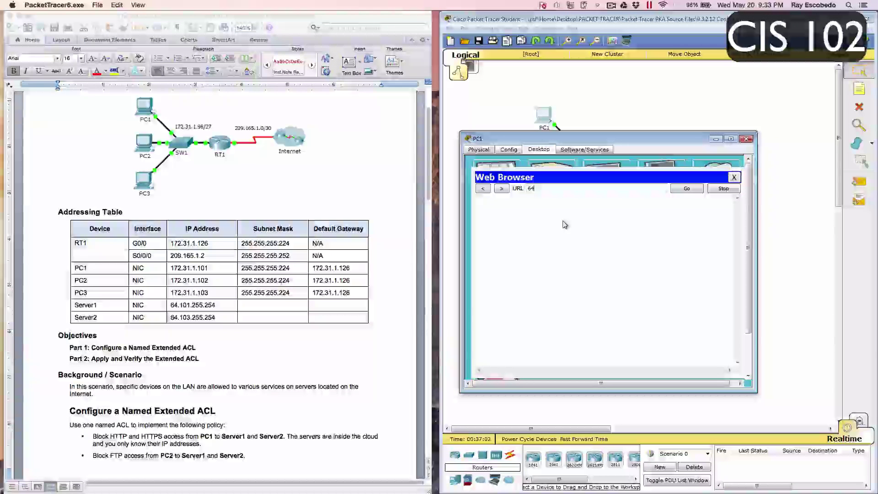
type(".101.")
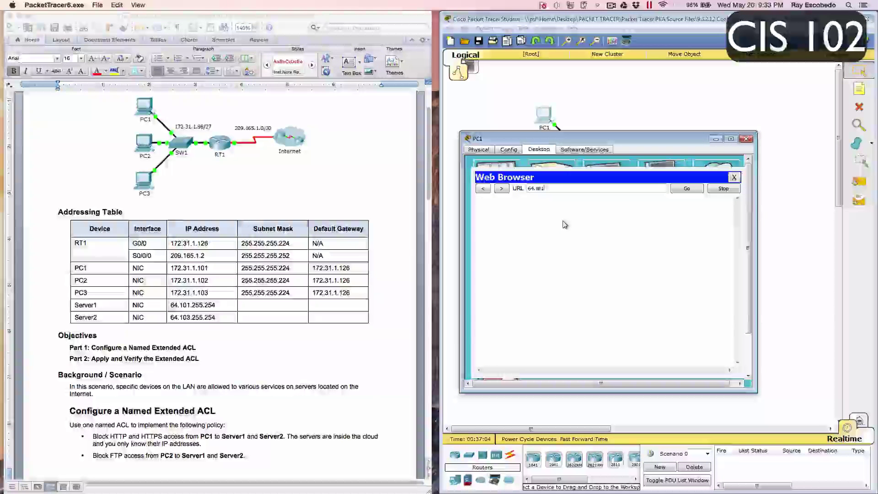
type("255.25")
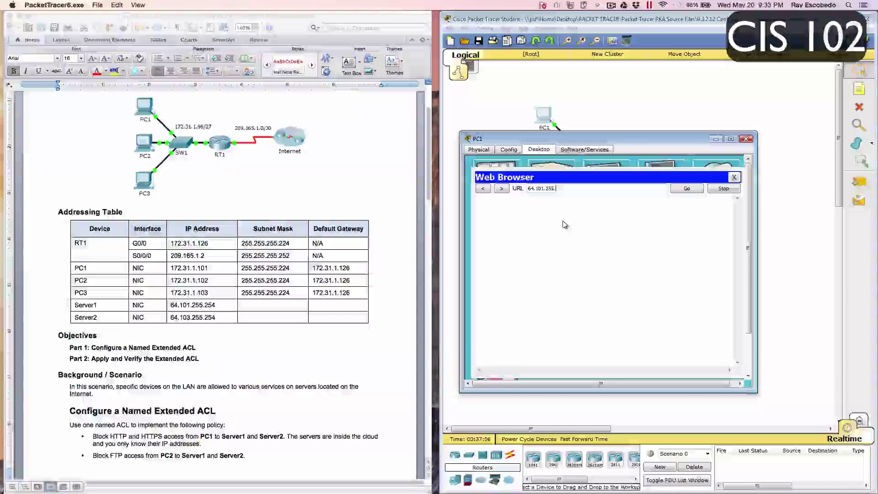